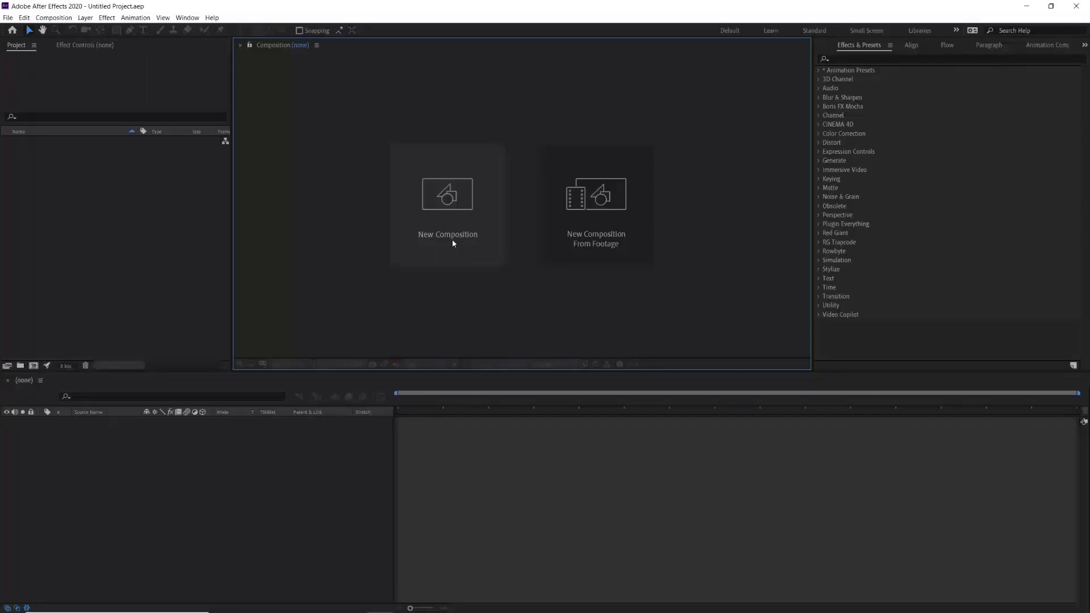
Step: Create a new 'Wave Effect' composition at 1920×1080, 30 fps, 10 seconds long
click(452, 242)
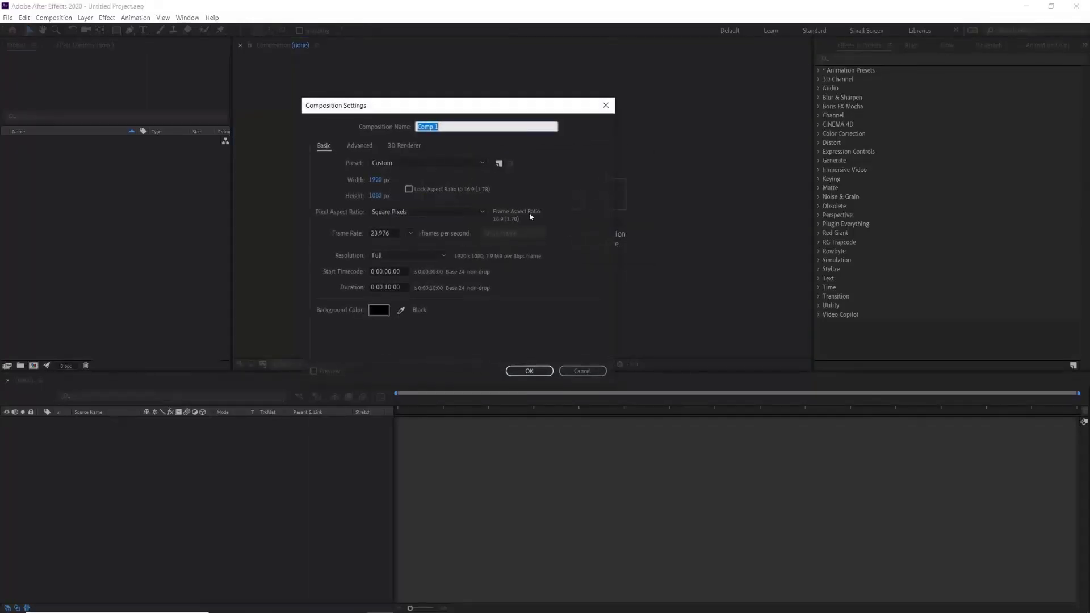
text(Wave Effect)
click(409, 234)
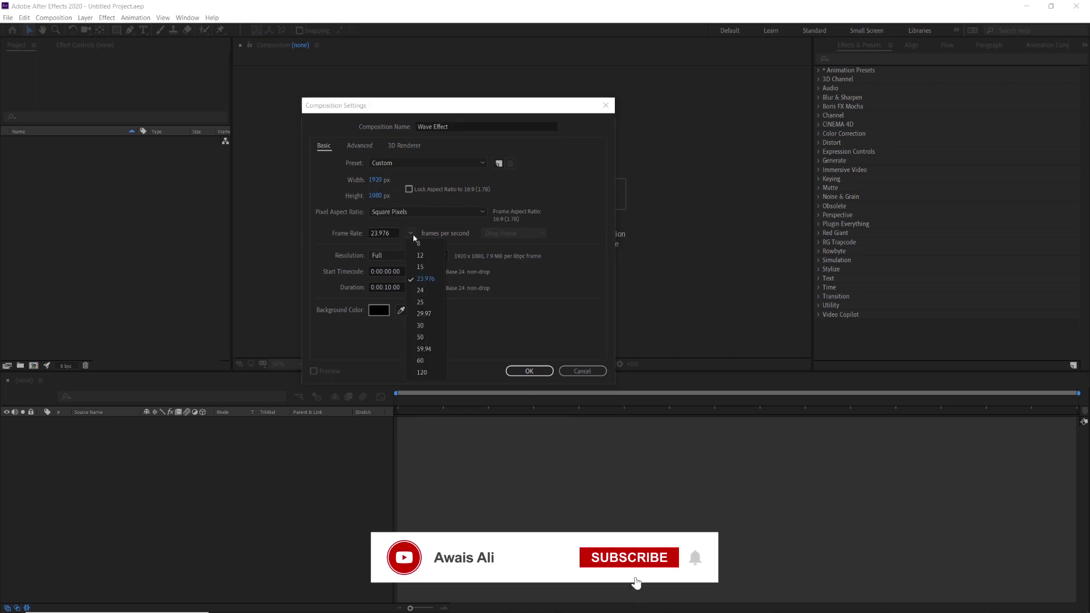
click(417, 321)
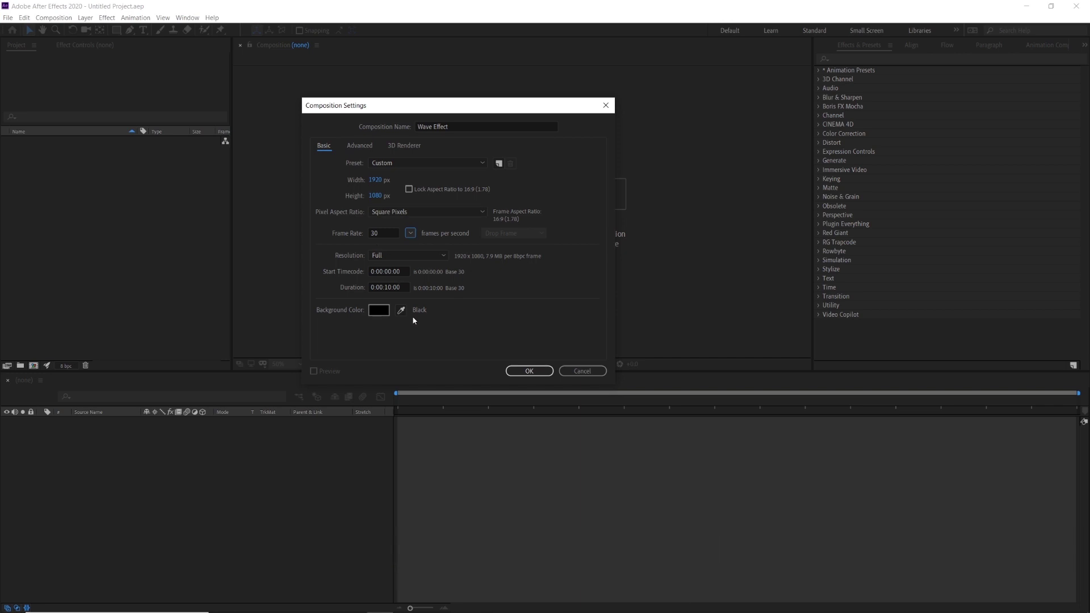
click(528, 371)
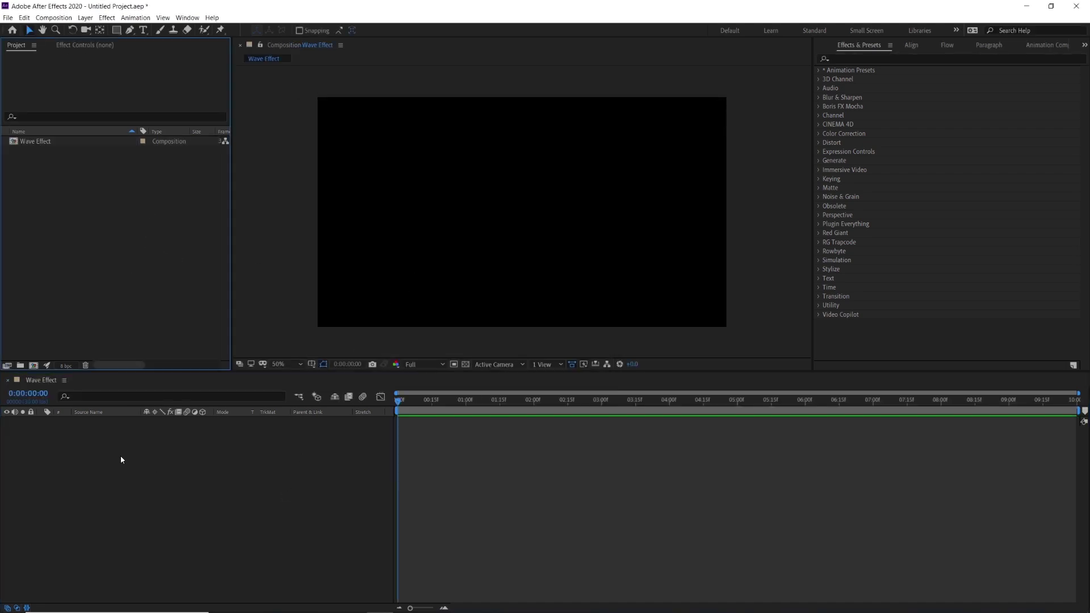
Step: Add a white 1920×1080 solid named 'Wave Effect' through the timeline's New > Solid menu
right_click(126, 436)
mouse_move(142, 443)
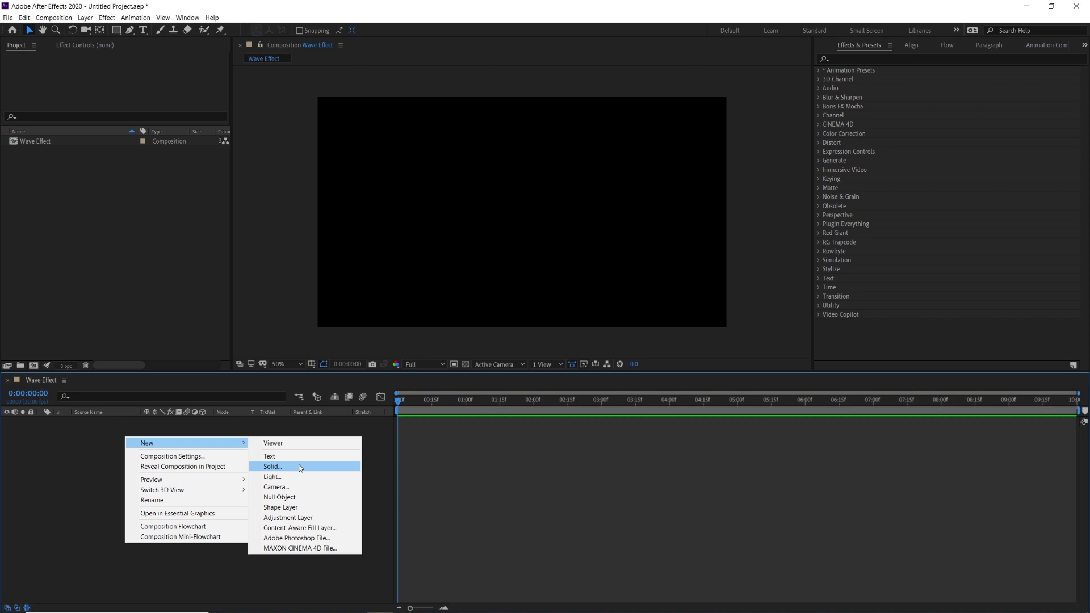
click(300, 467)
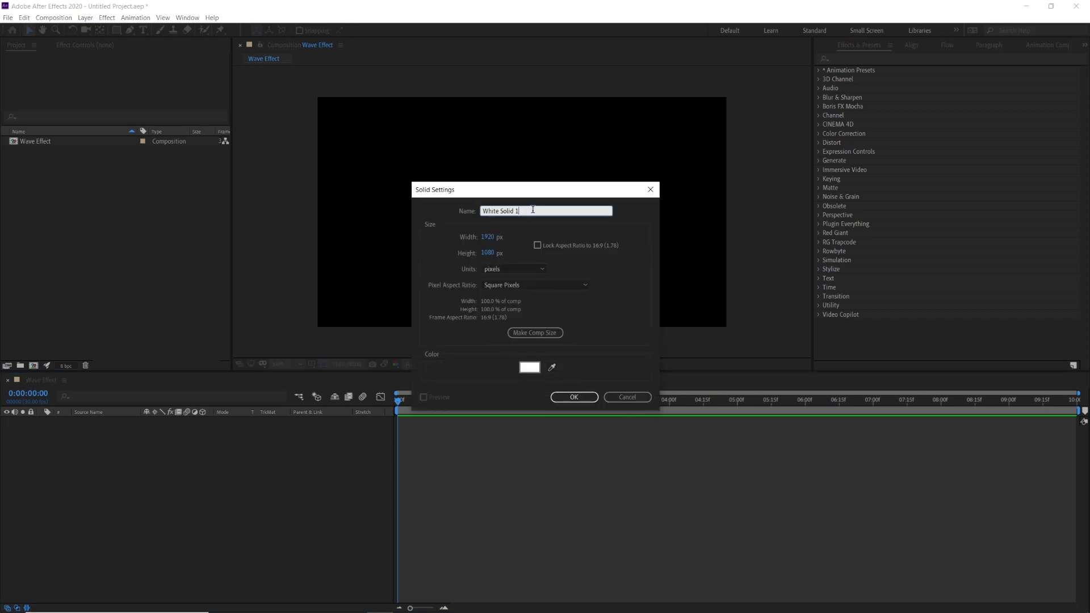
text(Wave Effect)
key(Return)
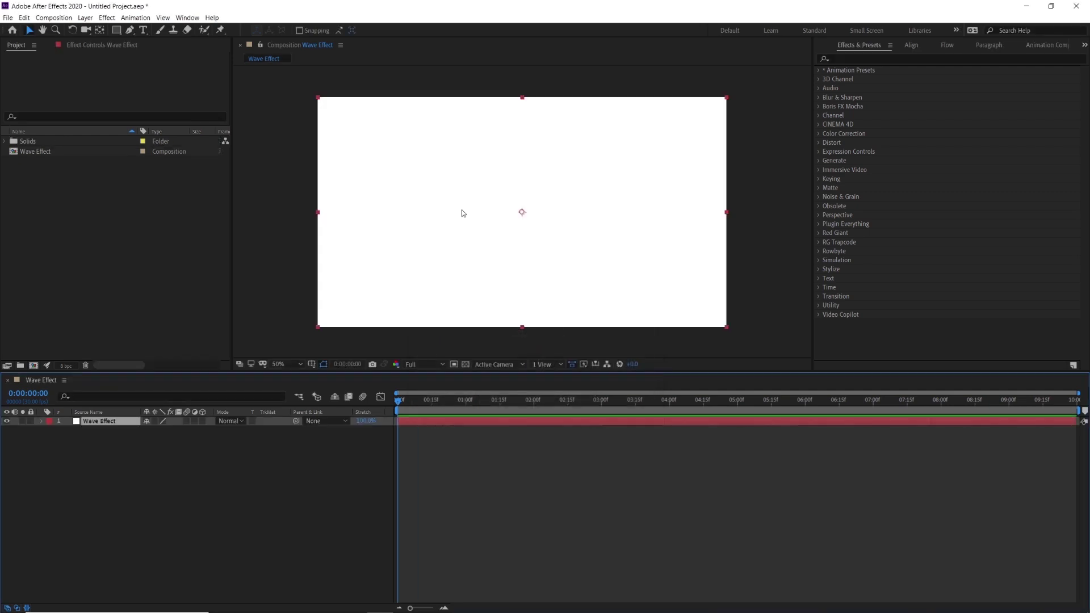
Step: Select the white solid and drop RG Trapcode's Mir 3 effect onto it
click(222, 496)
click(325, 420)
click(849, 58)
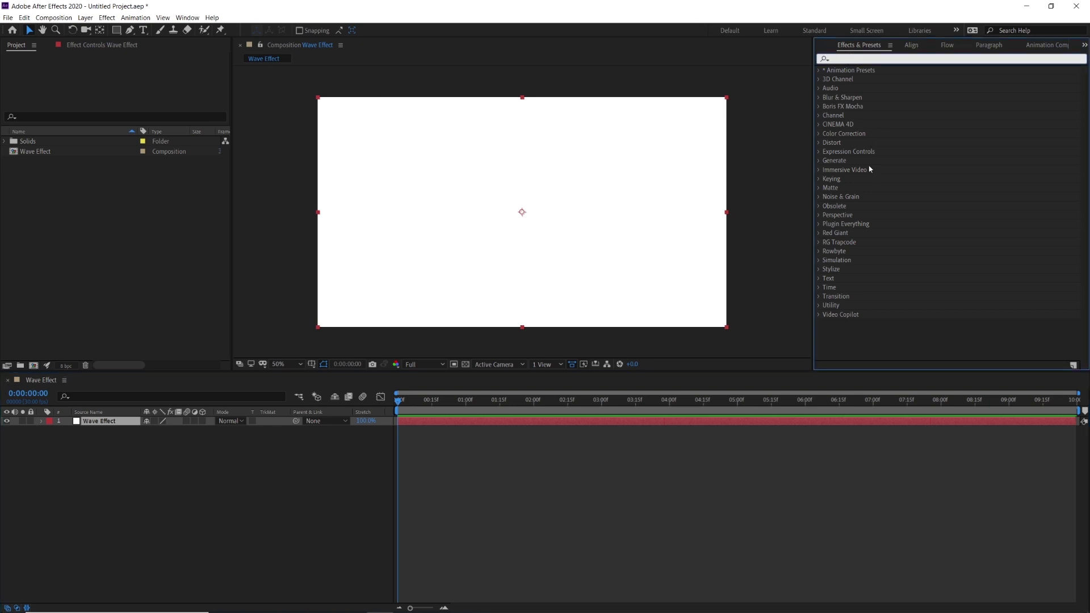
click(820, 242)
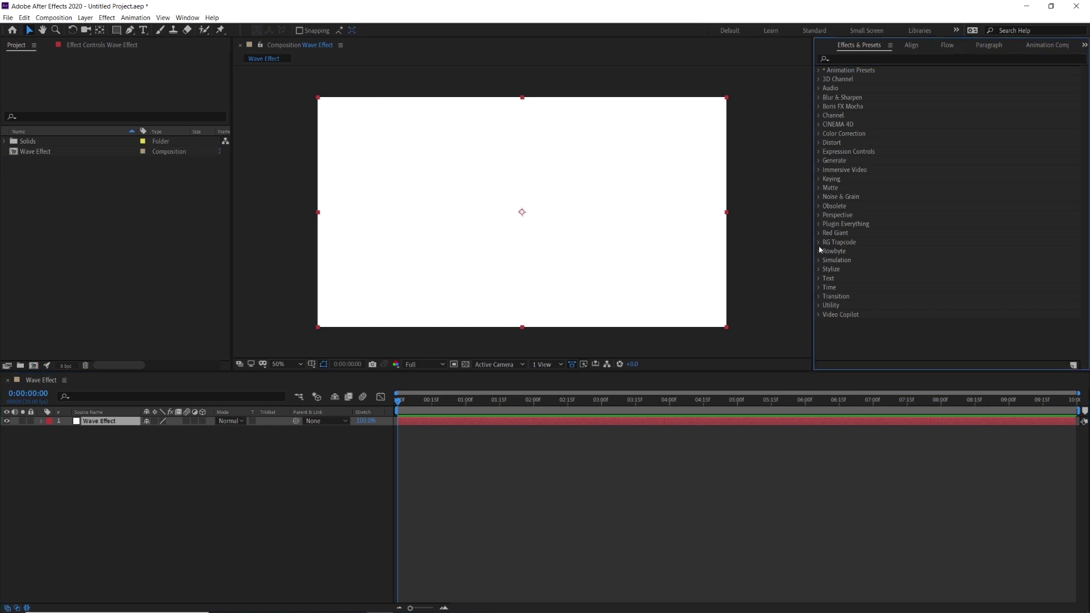
drag(857, 301, 535, 246)
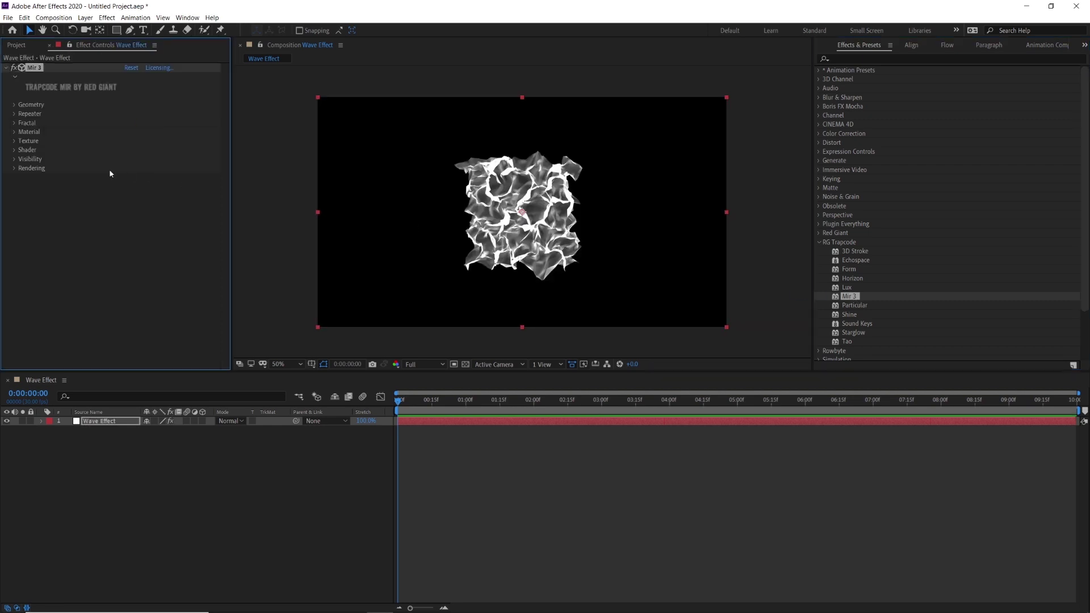
Step: Set Mir 3's Geometry size to XYZ Individual with Size X 5500 and Size Y 4500
click(15, 106)
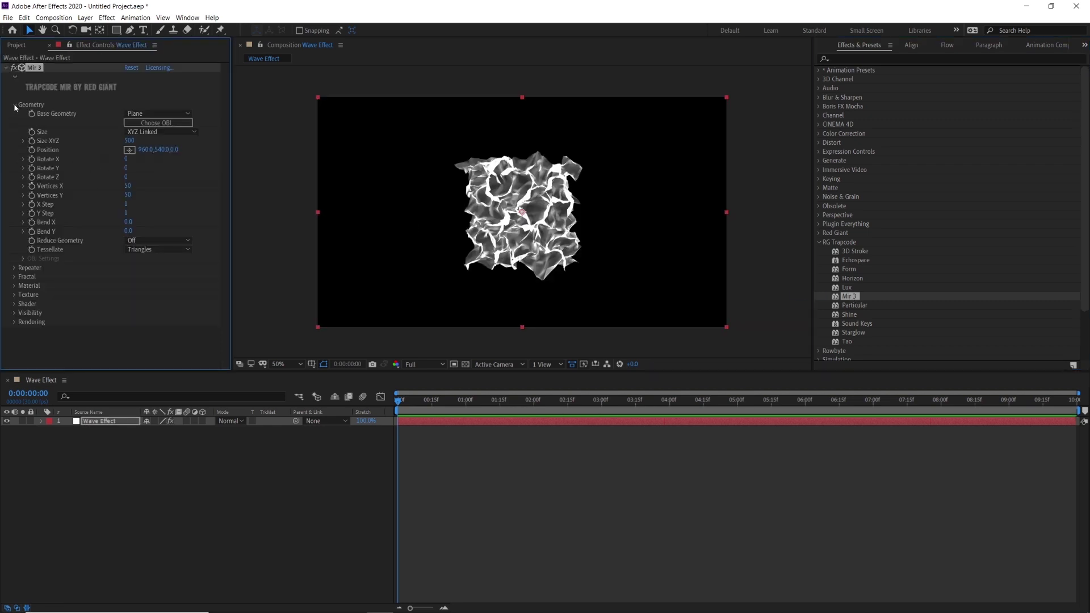
click(161, 132)
click(161, 153)
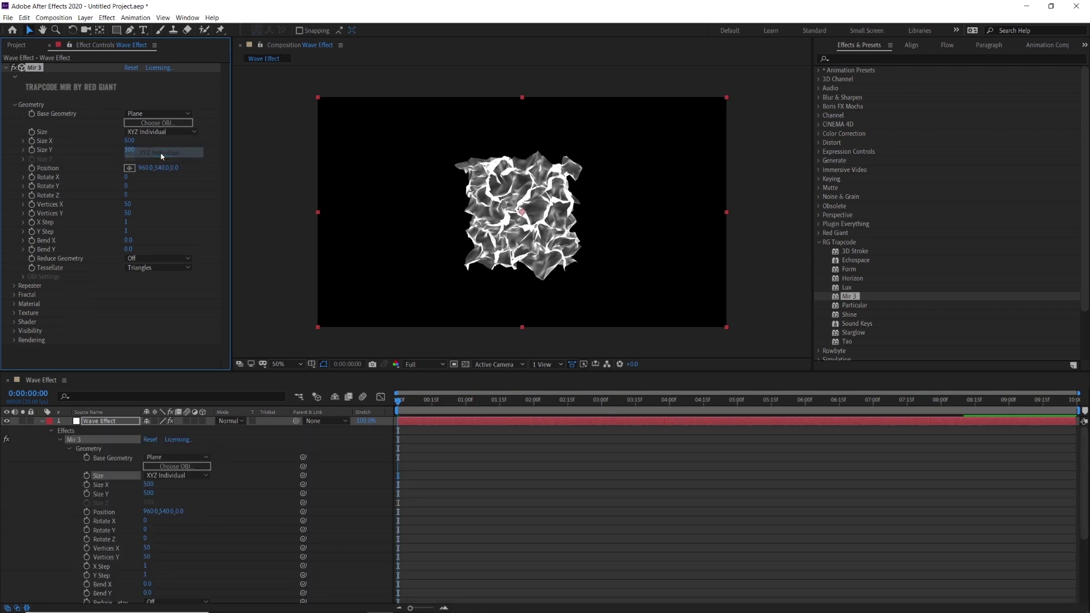
click(129, 141)
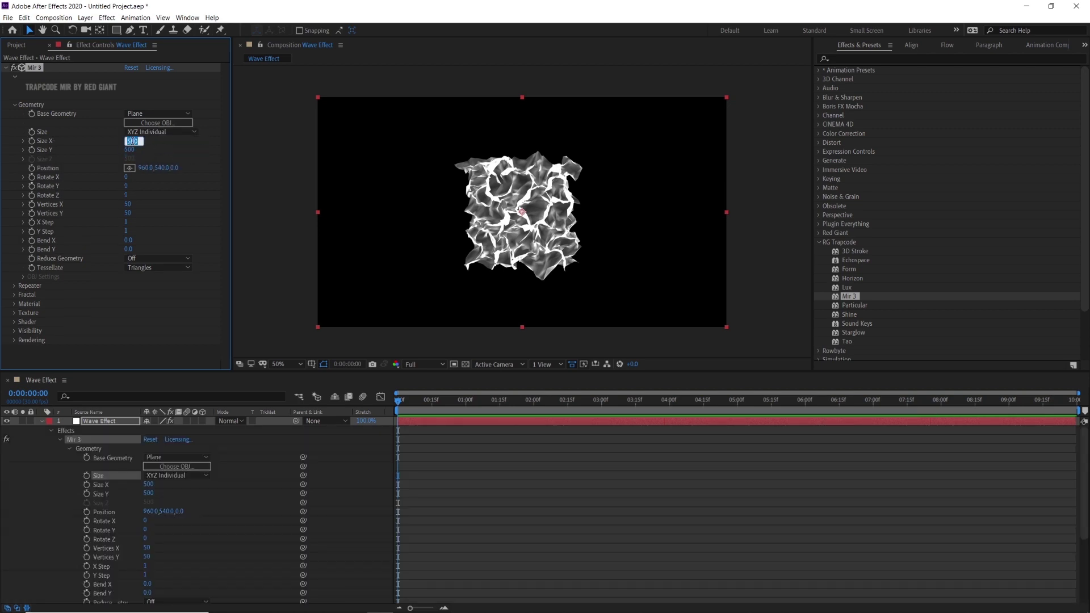
text(5500)
key(Return)
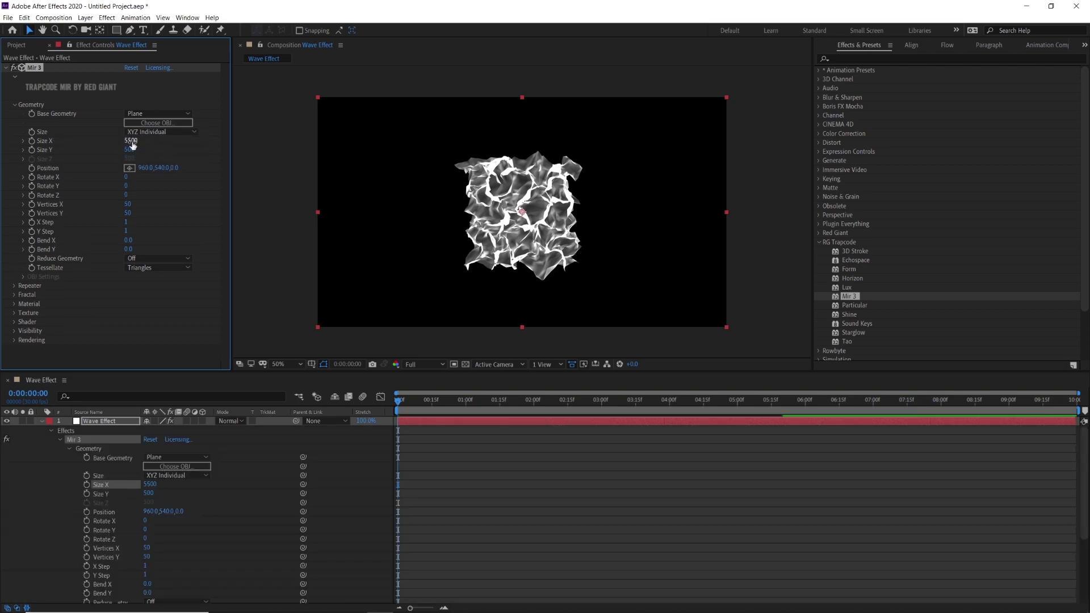
click(130, 150)
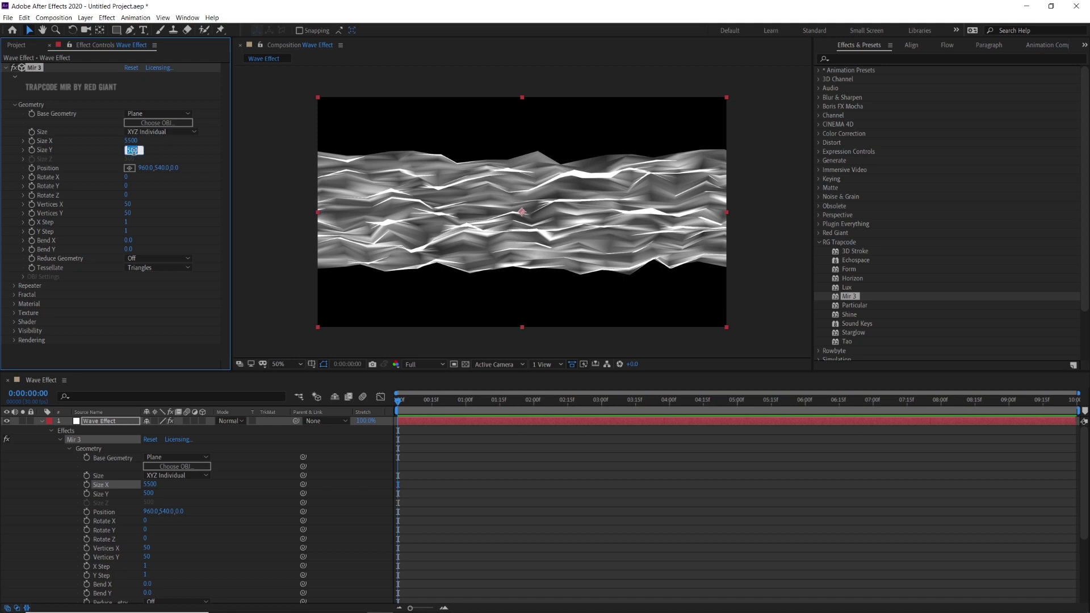
text(4)
key(Return)
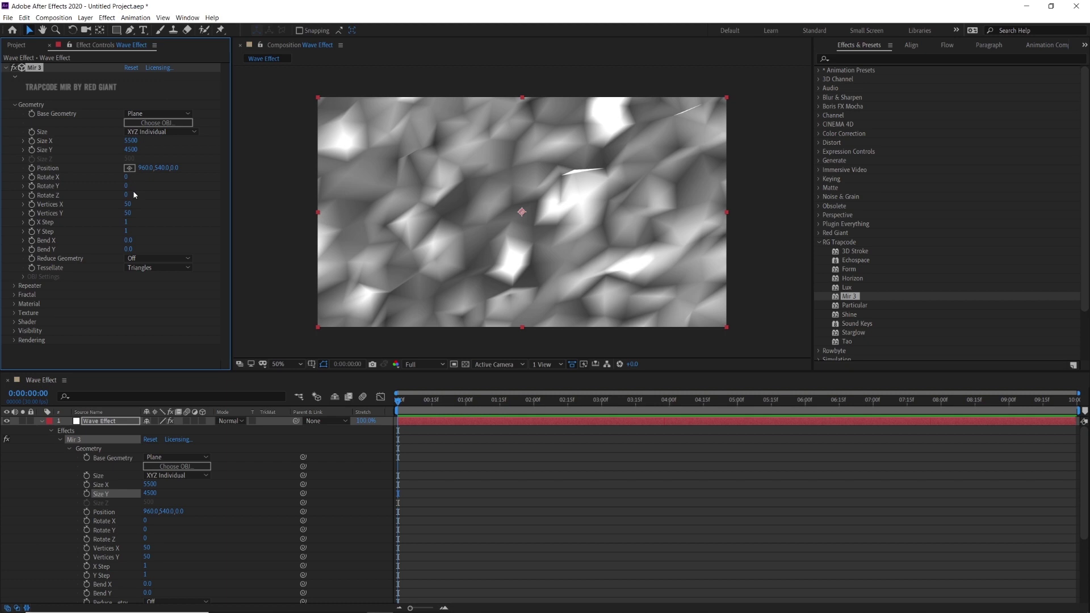
Step: Set Rotate Z to 17 and the vertices to 1000 × 140
click(127, 195)
text(17)
key(Return)
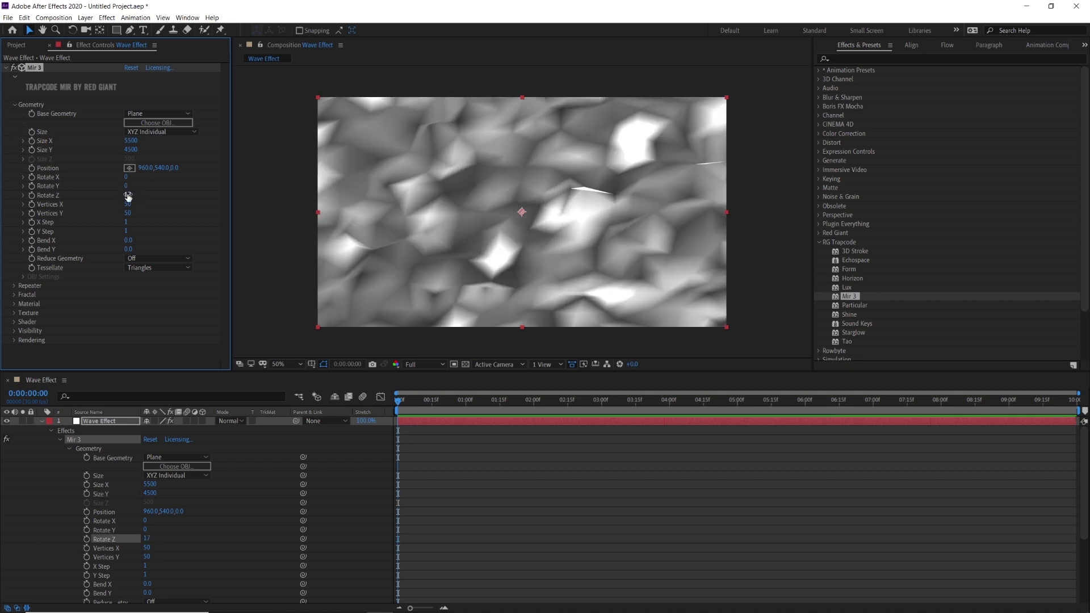
click(127, 204)
text(1000)
key(Return)
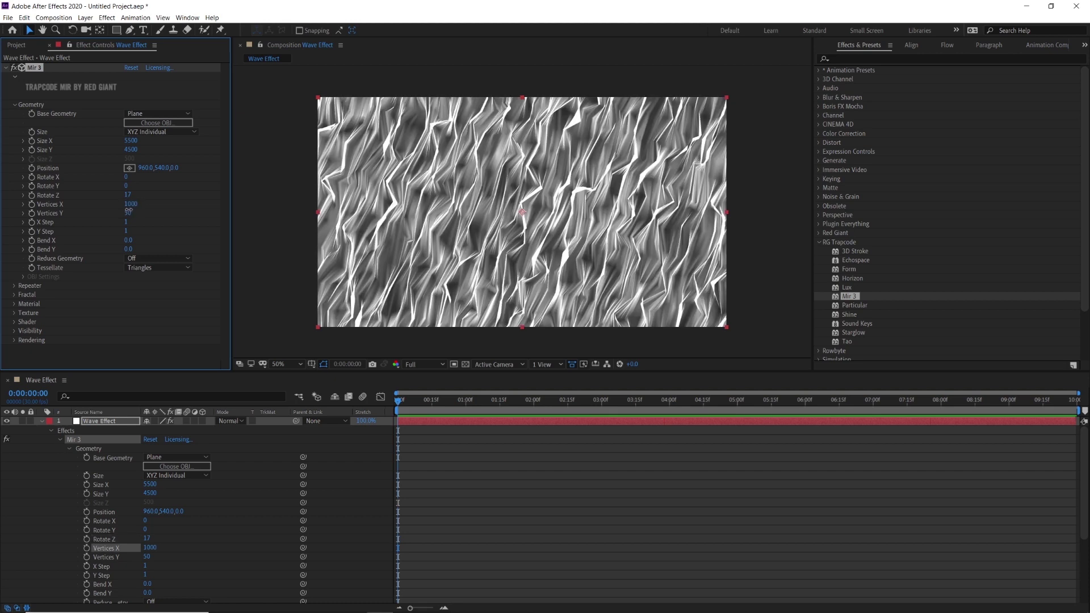
click(128, 213)
text(140)
key(Return)
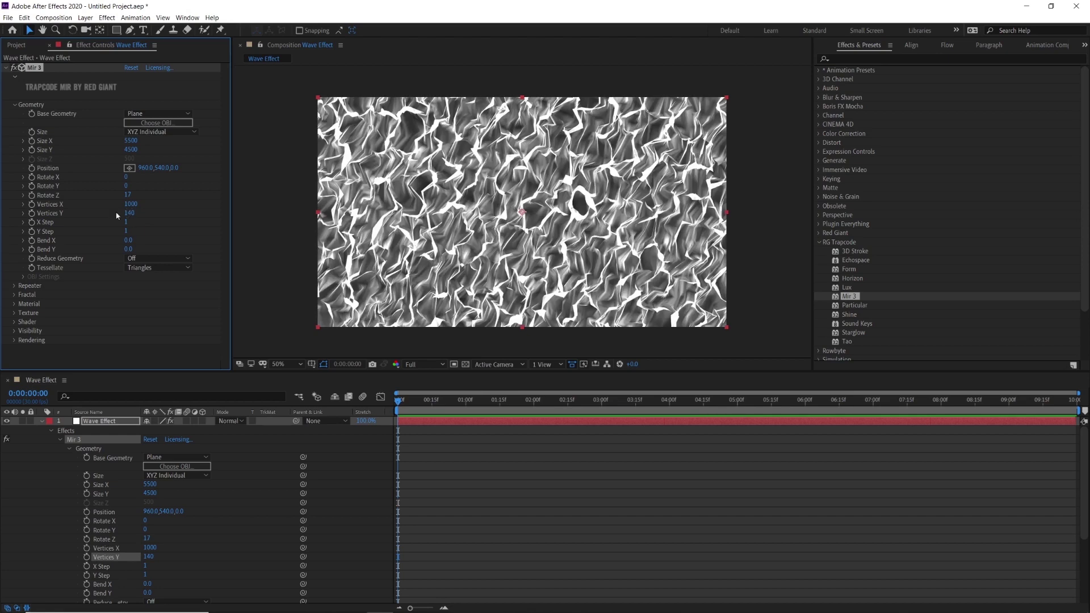
Step: Set Mir 3's Shader Draw mode to Points with a Point Size of 3
click(14, 322)
scroll(86, 255, down, 3)
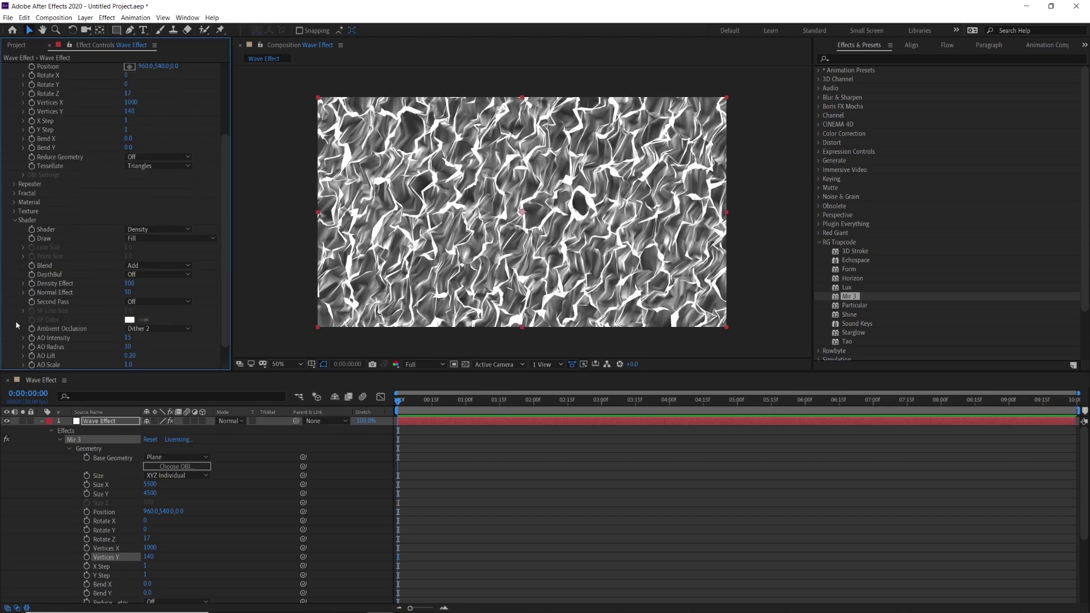
click(170, 238)
click(158, 269)
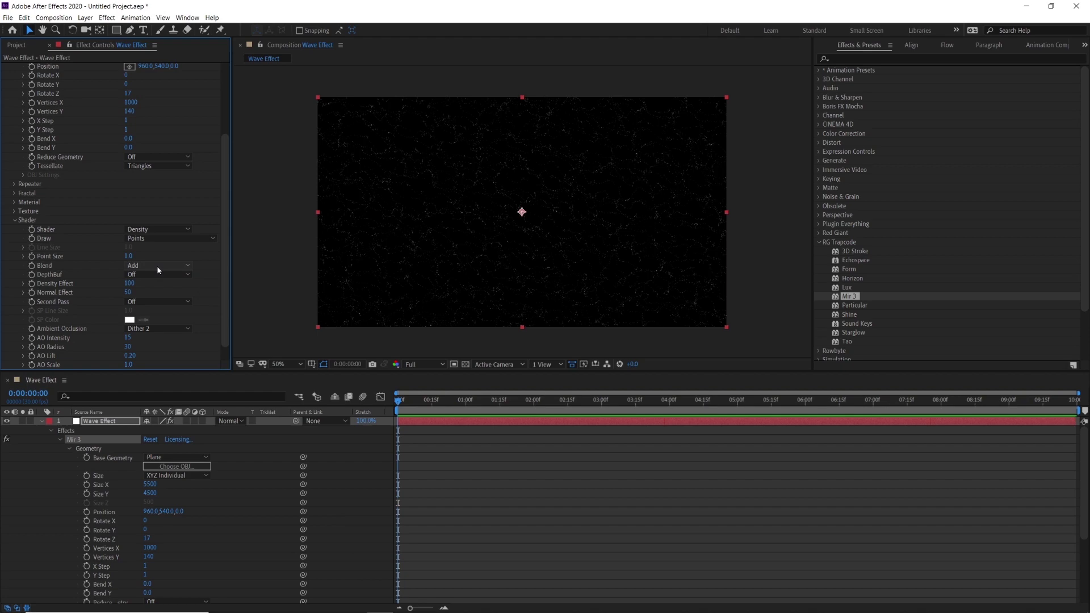
click(127, 257)
text(3)
key(Return)
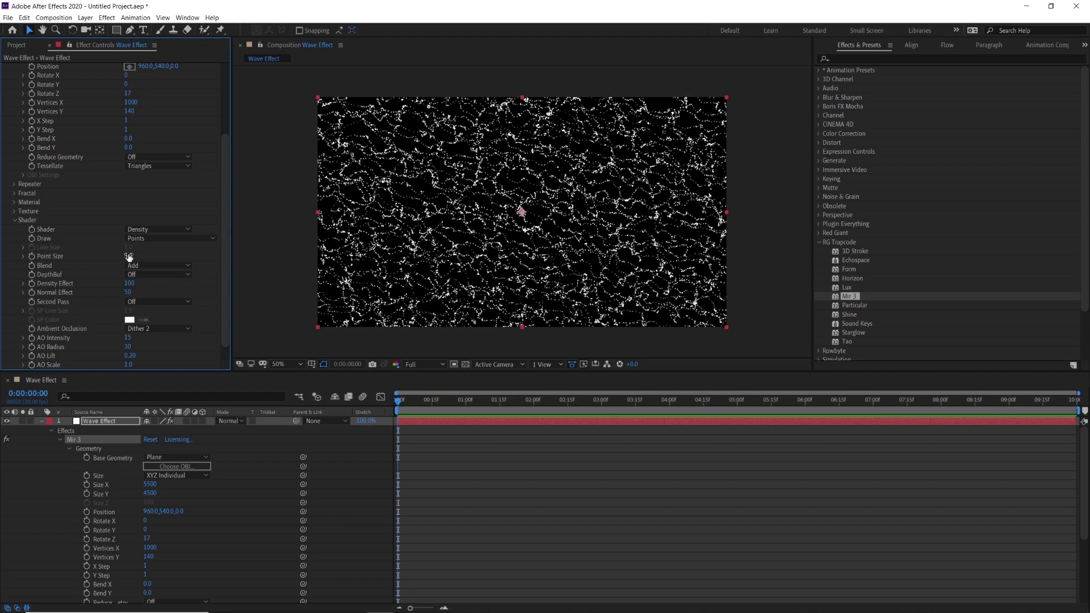
click(15, 220)
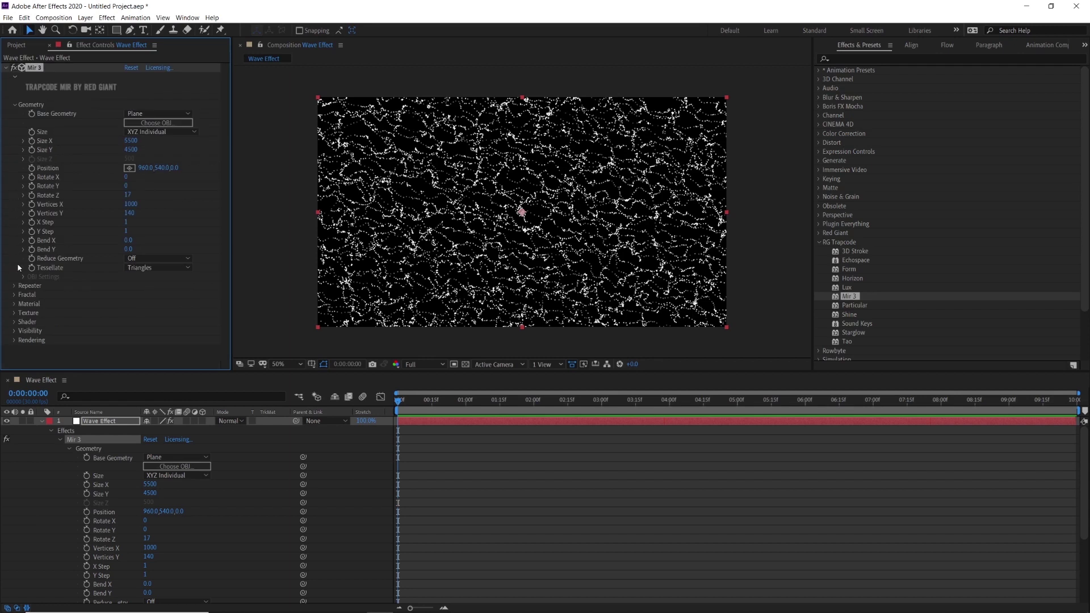
Step: Set Mir 3's Material colour to cyan 19CDBF
click(15, 304)
scroll(17, 310, down, 3)
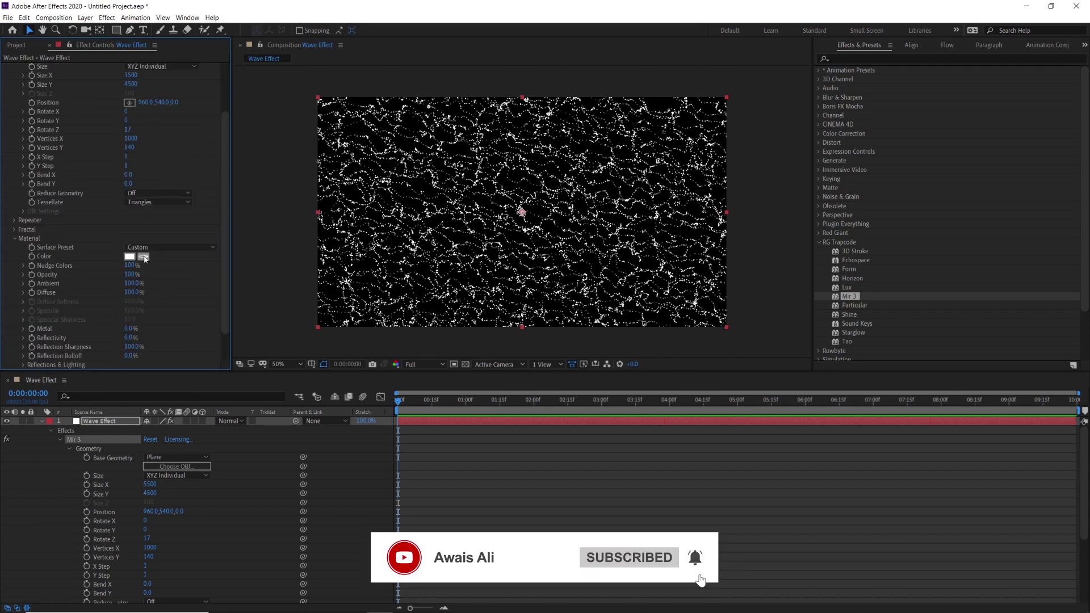
click(129, 256)
click(215, 277)
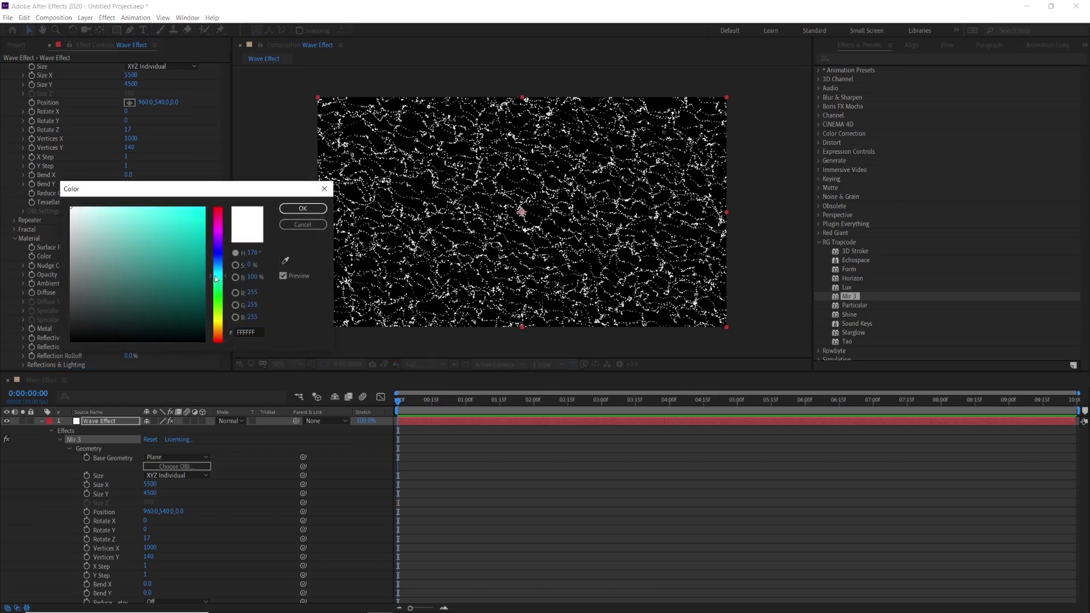
click(189, 233)
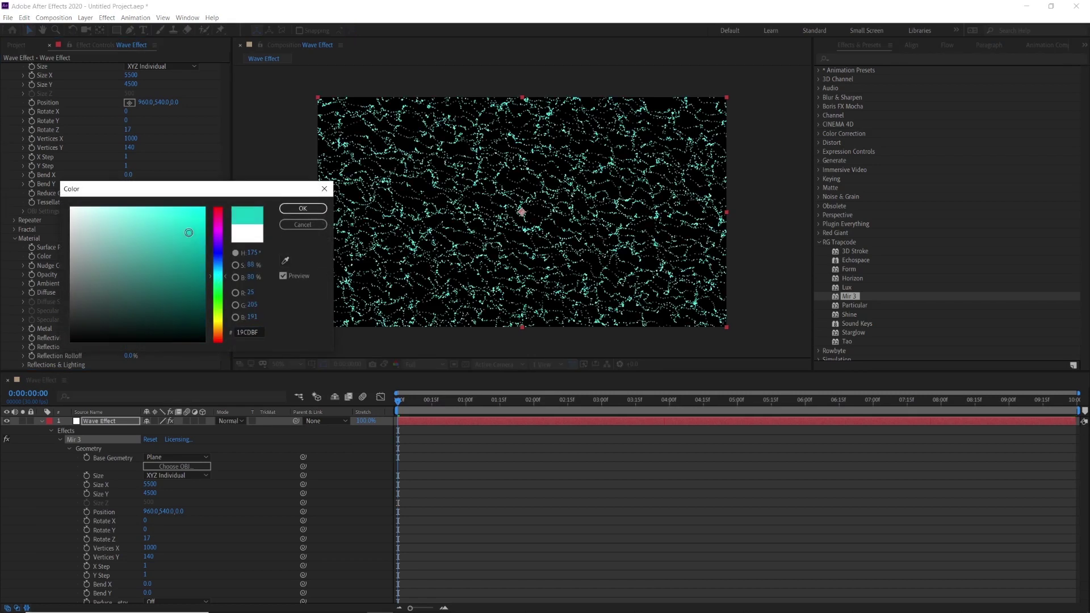
click(302, 208)
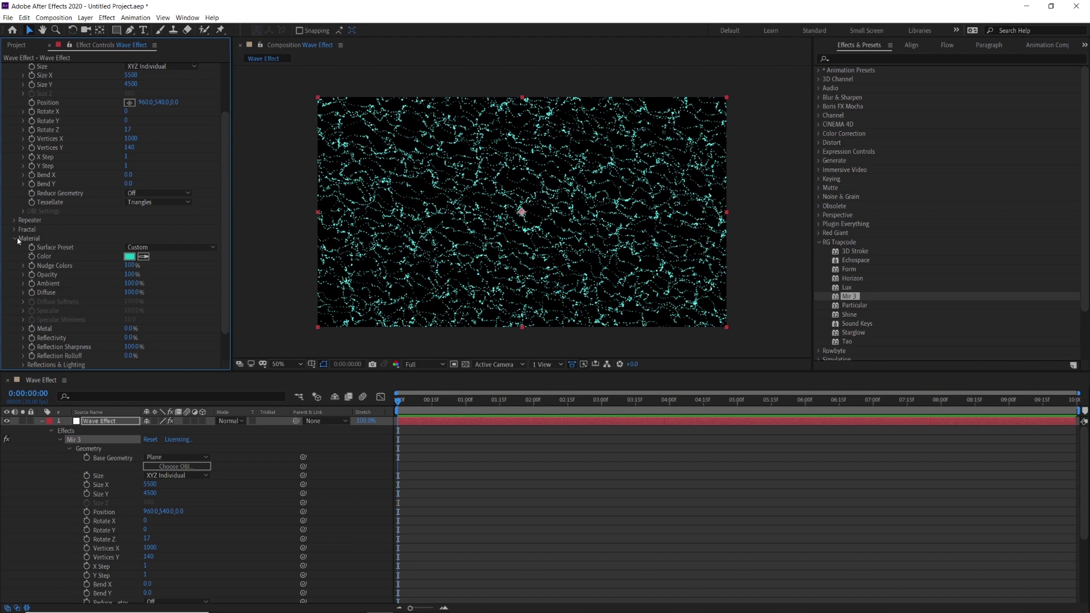
scroll(14, 249, down, 2)
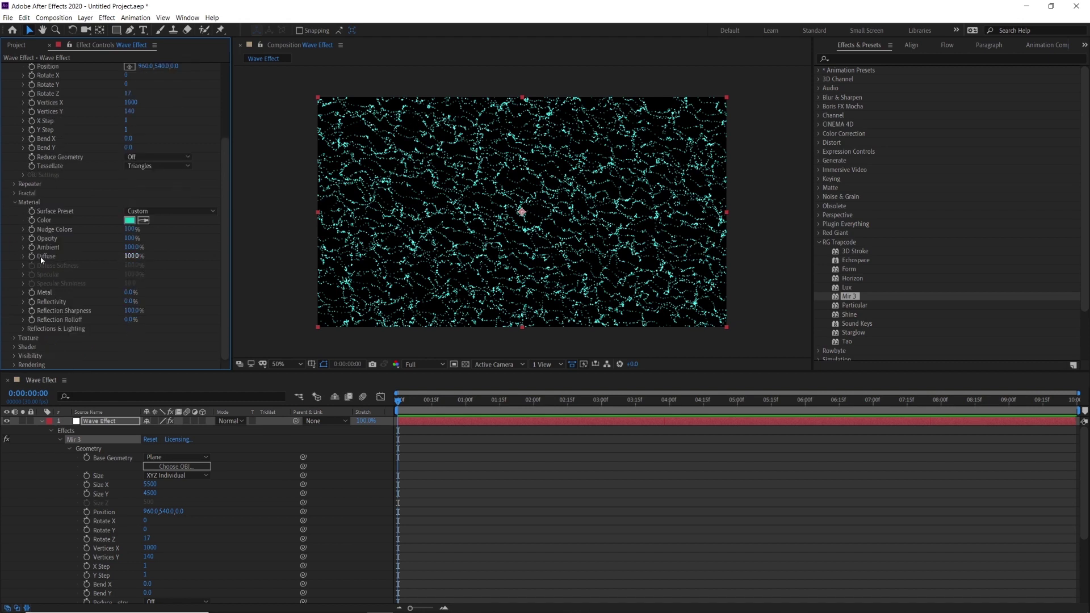
Step: Adjust the fractal Amplitude and set Frequency to 200
click(15, 194)
scroll(15, 197, down, 1)
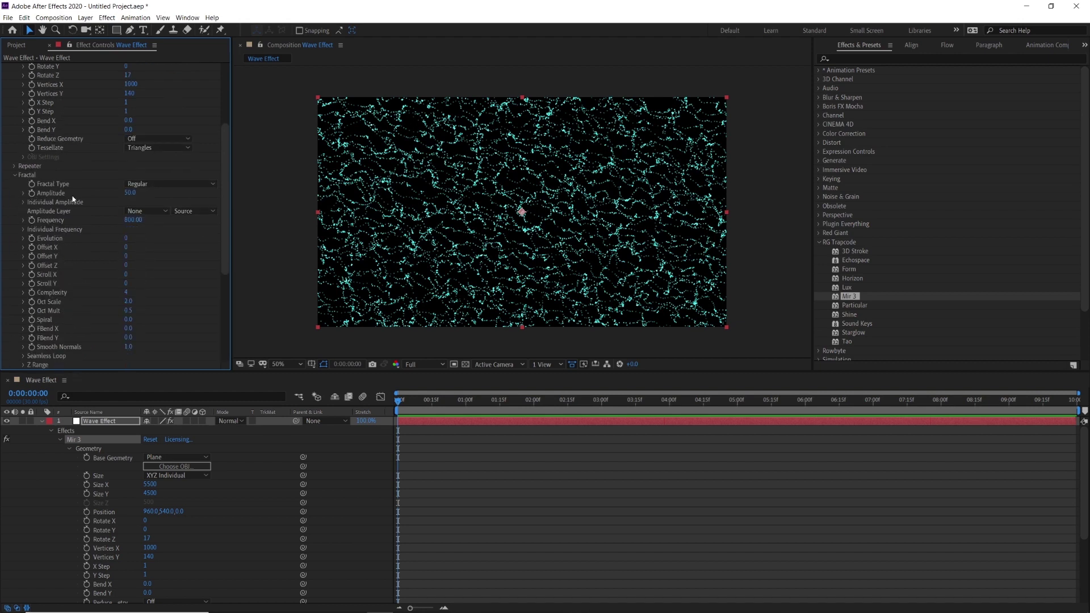
click(130, 194)
text(140)
key(Return)
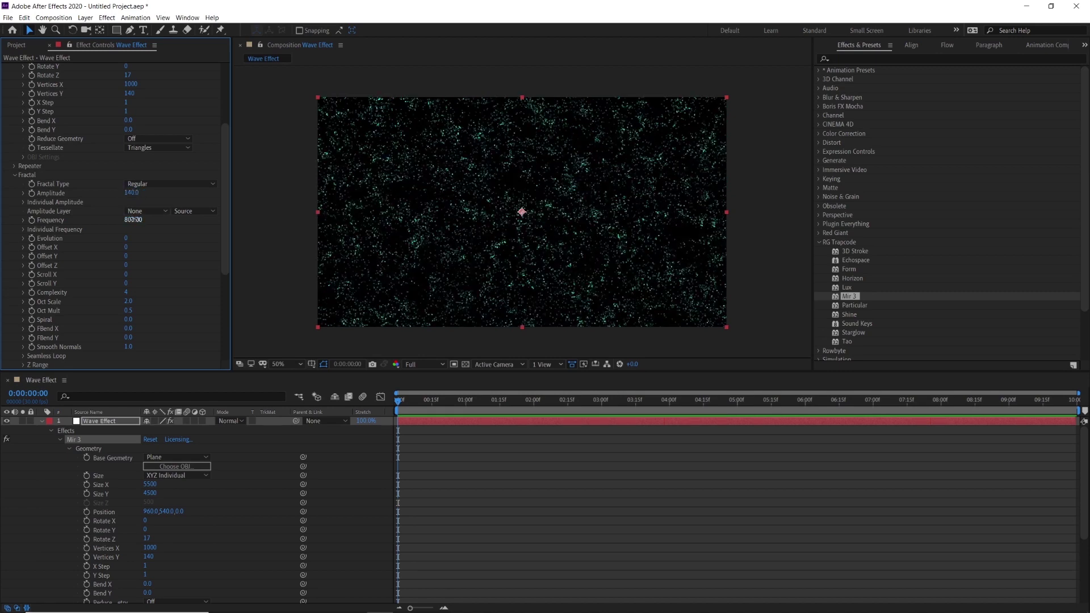
click(133, 220)
text(200)
key(Return)
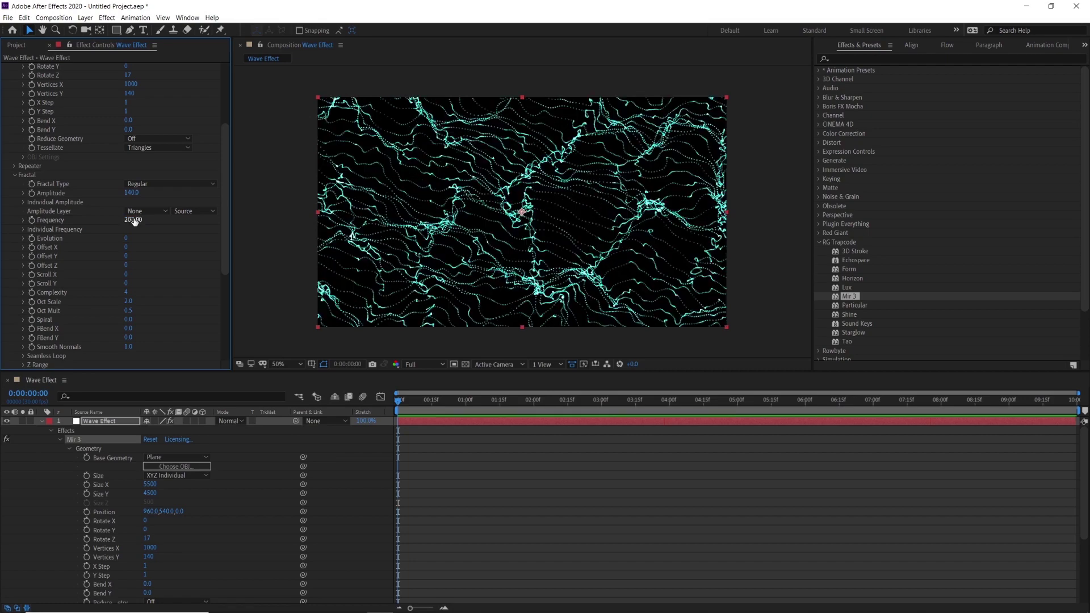
Step: Set Oct Scale to 1.0 and Oct Mult to 0.0
click(129, 302)
text(1)
key(Return)
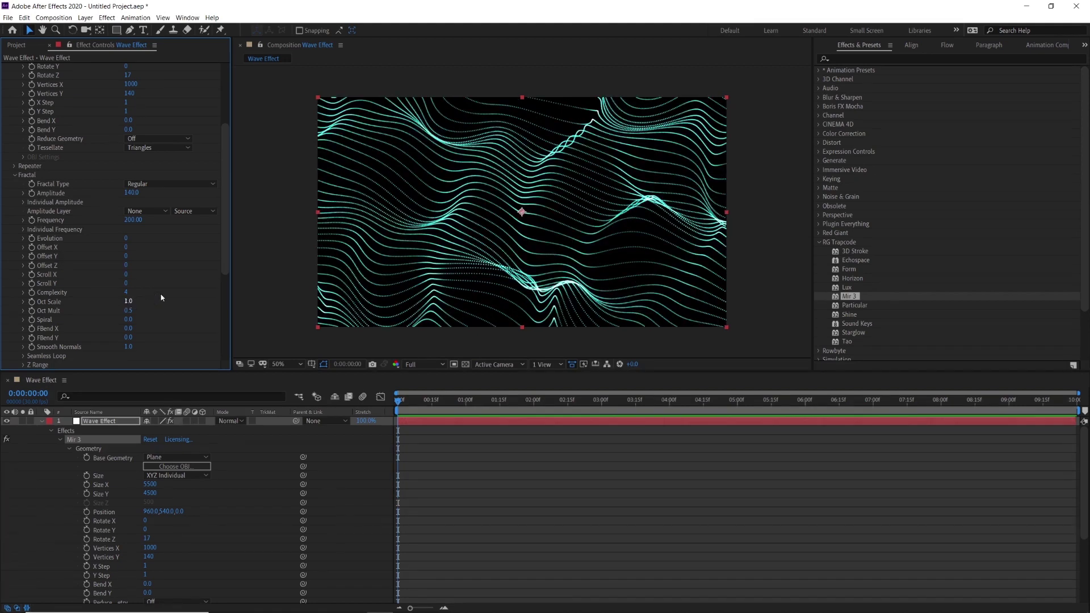
click(130, 310)
text(0)
key(Return)
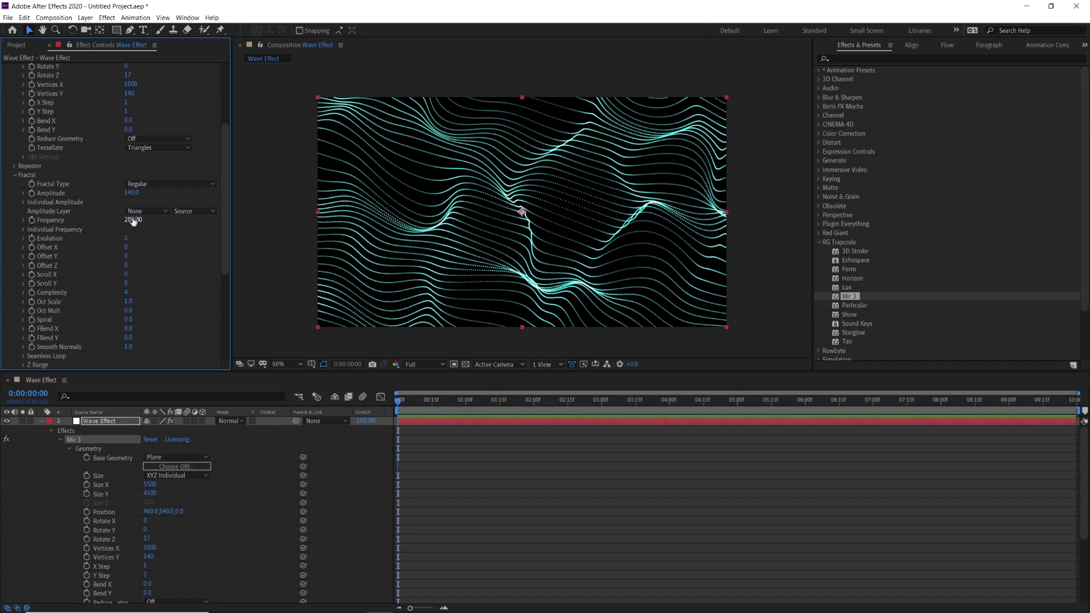
Step: Keyframe Evolution from 0 at the start to a higher value at the last frame
scroll(131, 246, down, 2)
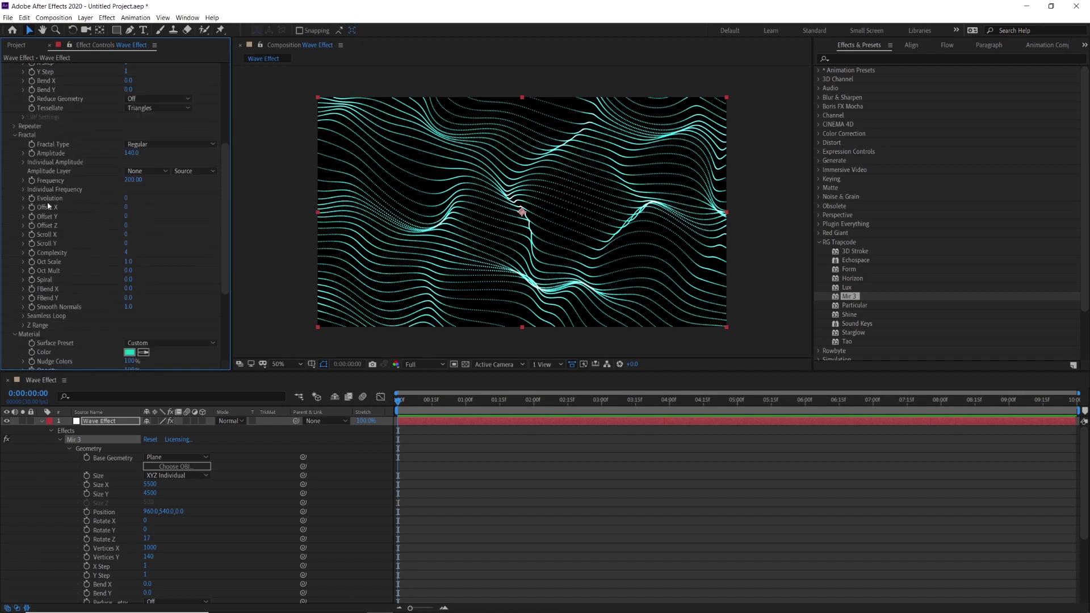
click(32, 199)
drag(398, 403, 1082, 415)
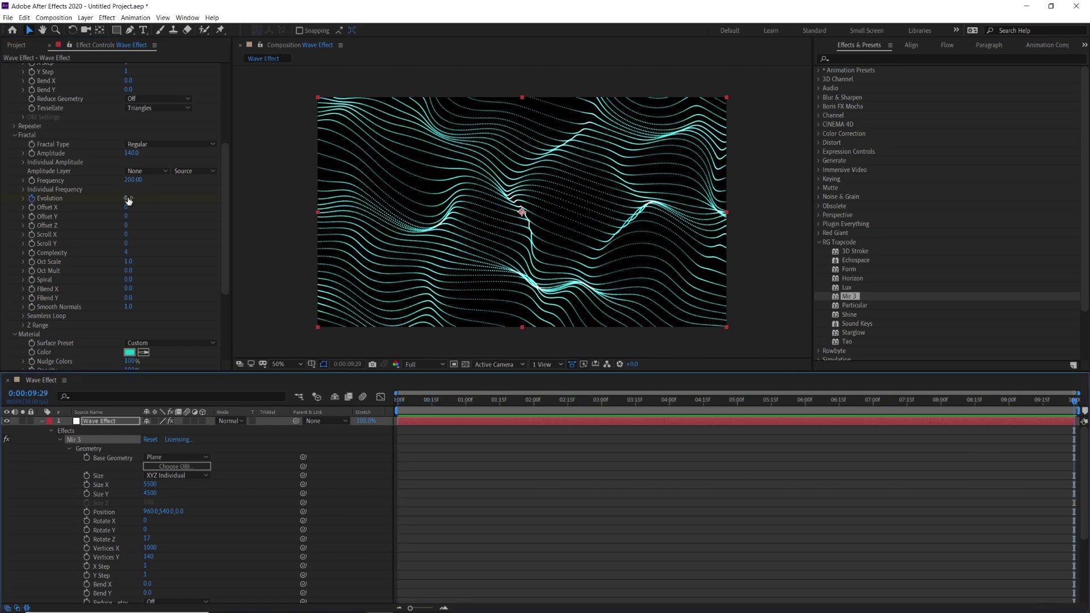
drag(127, 198, 372, 207)
key(Home)
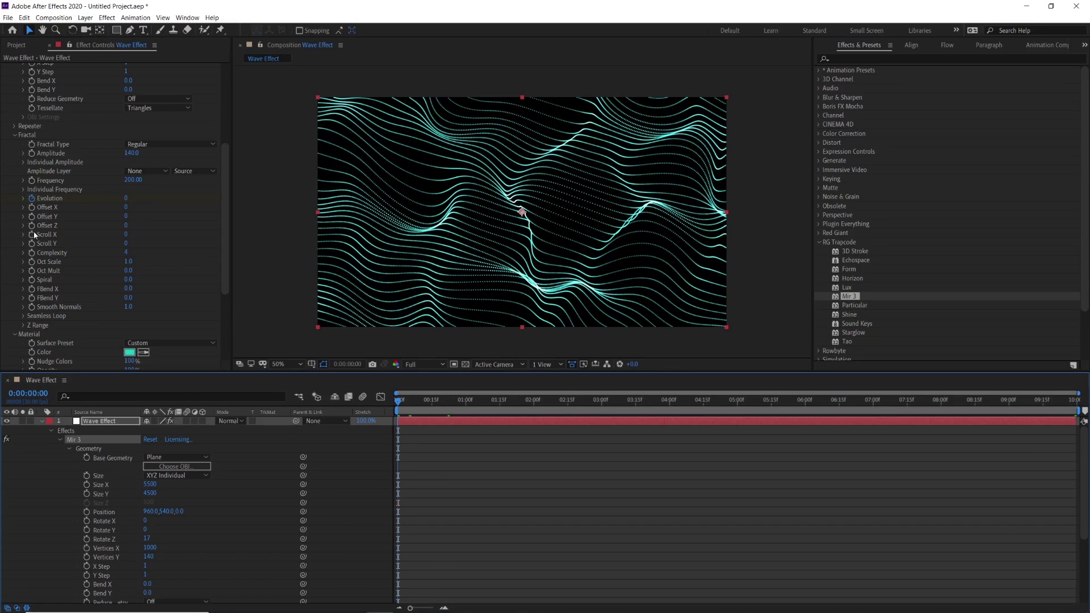
click(2, 239)
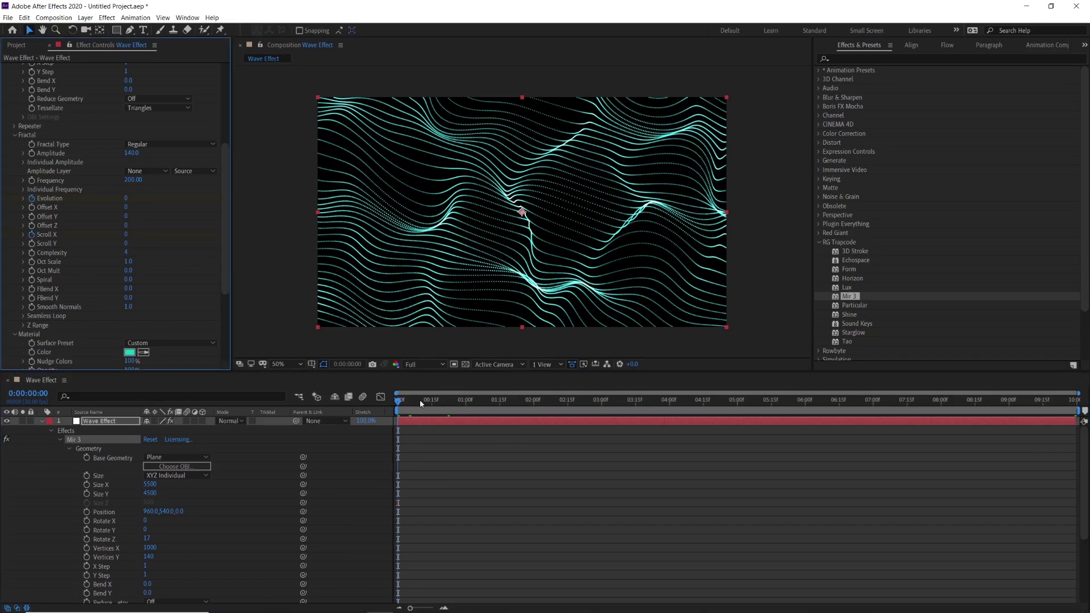
Step: Keyframe Scroll X up to about 1643 at the last frame and preview the drift
drag(420, 400, 1079, 399)
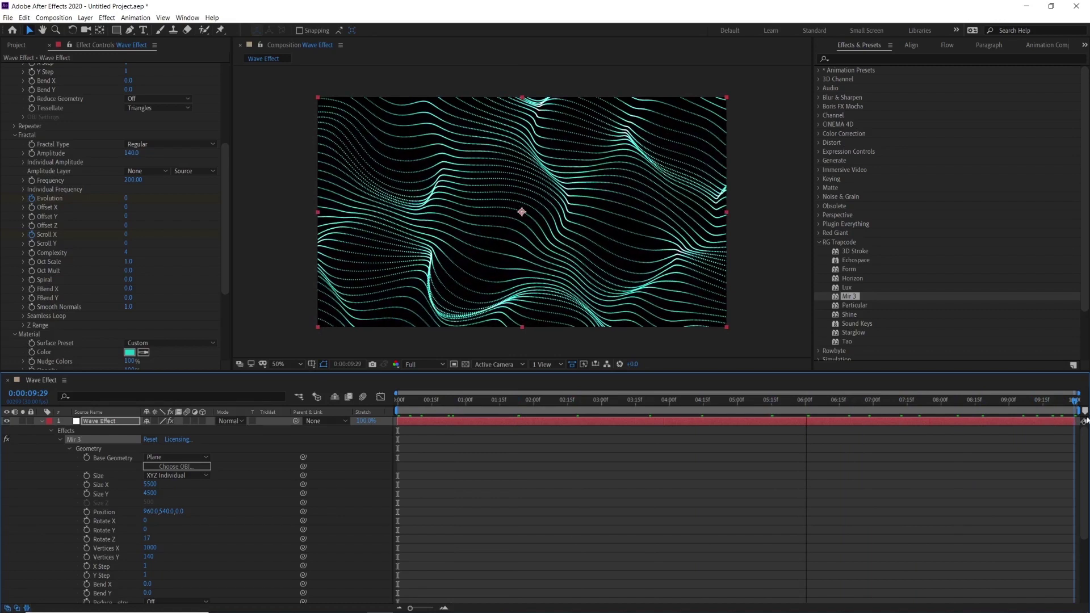
mouse_move(126, 237)
mouse_down()
mouse_move(23, 236)
mouse_move(114, 242)
mouse_up()
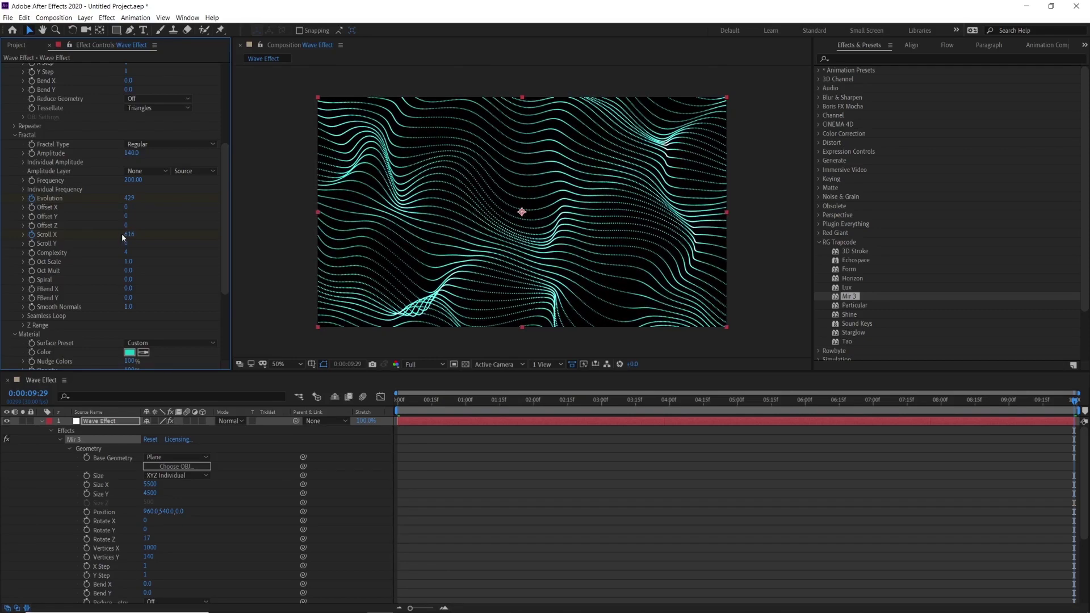
drag(121, 233, 330, 234)
key(space)
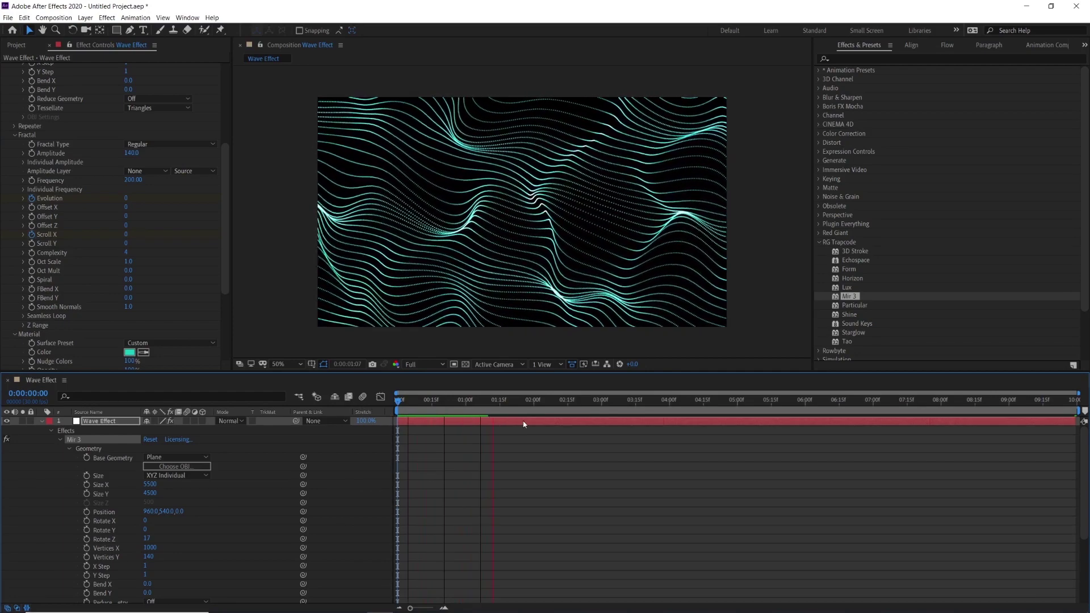
drag(520, 406, 822, 407)
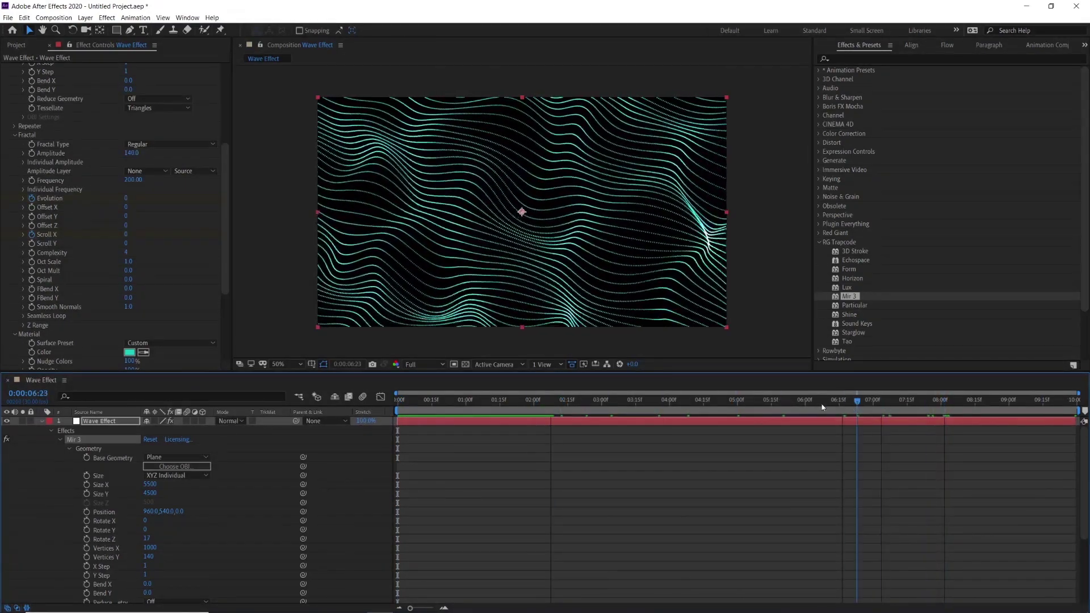
Step: Collapse the Mir 3 settings and apply the Glow effect to the wave layer
click(39, 421)
scroll(35, 168, up, 5)
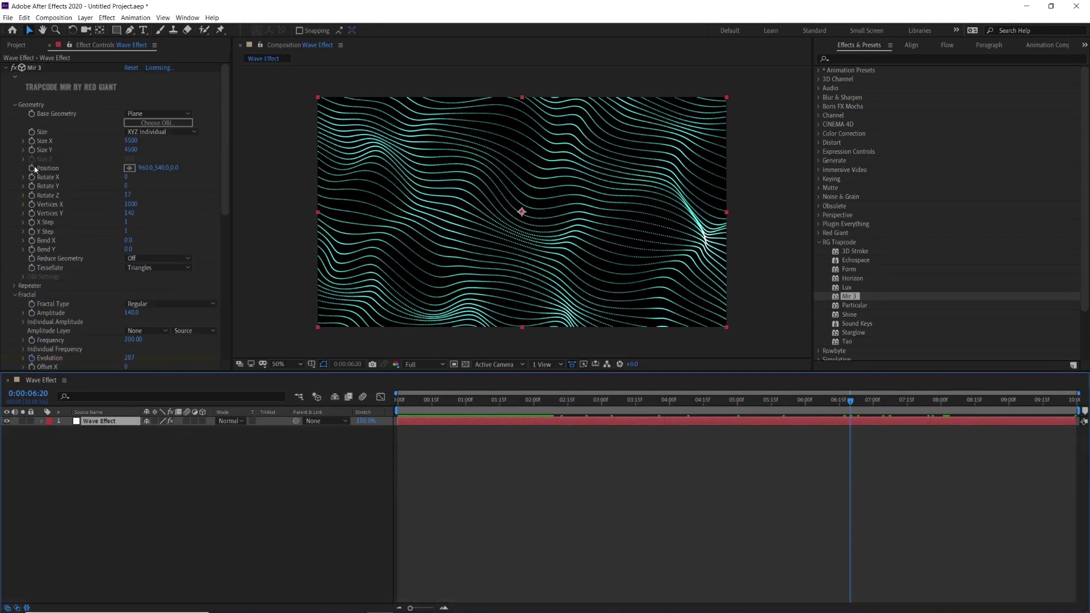
click(14, 105)
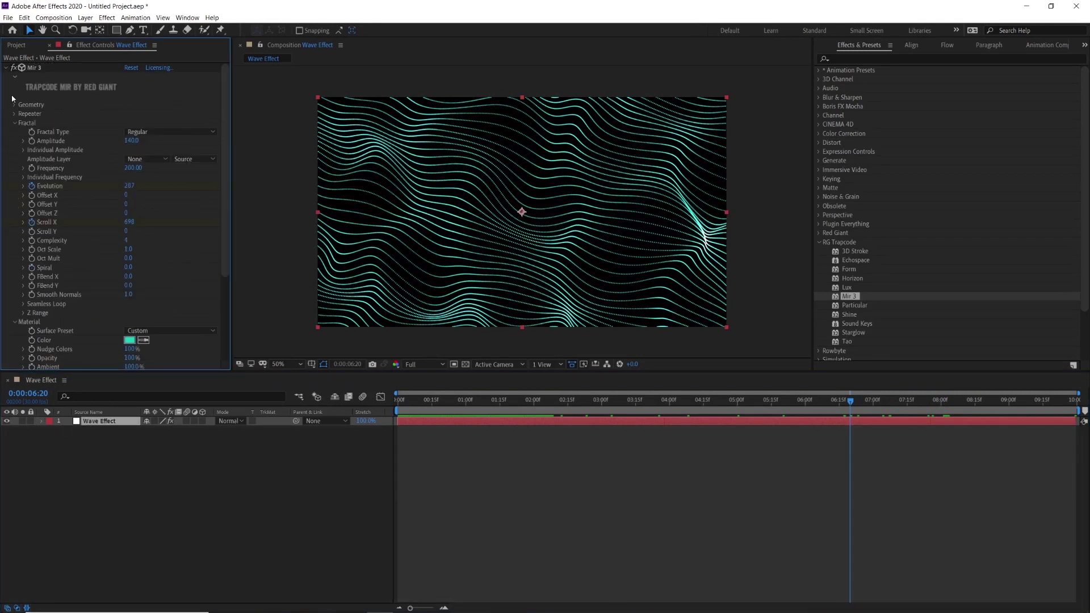
click(7, 68)
click(883, 58)
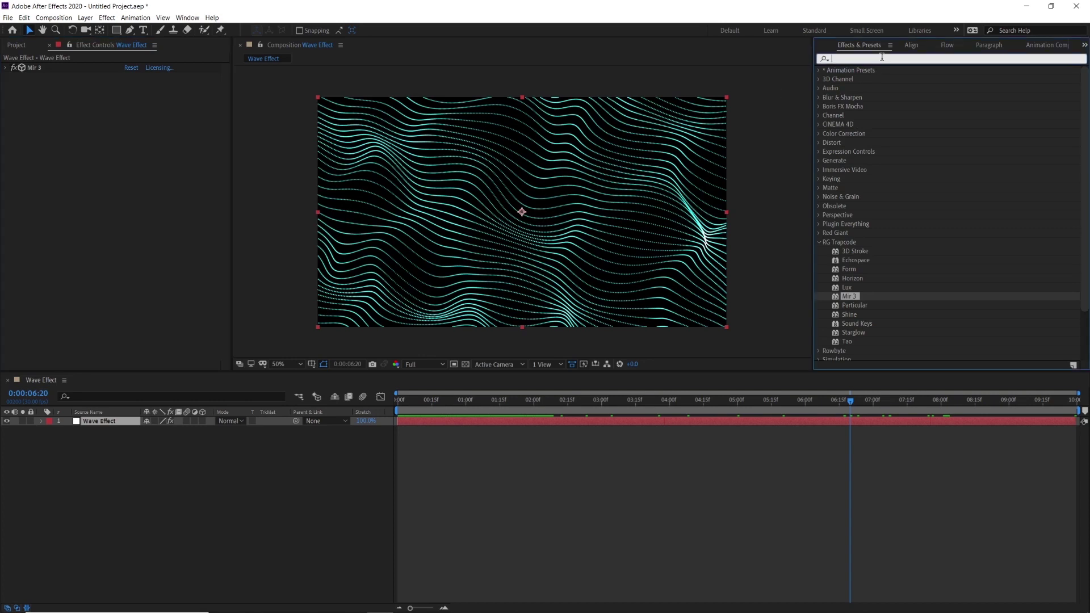
text(glow)
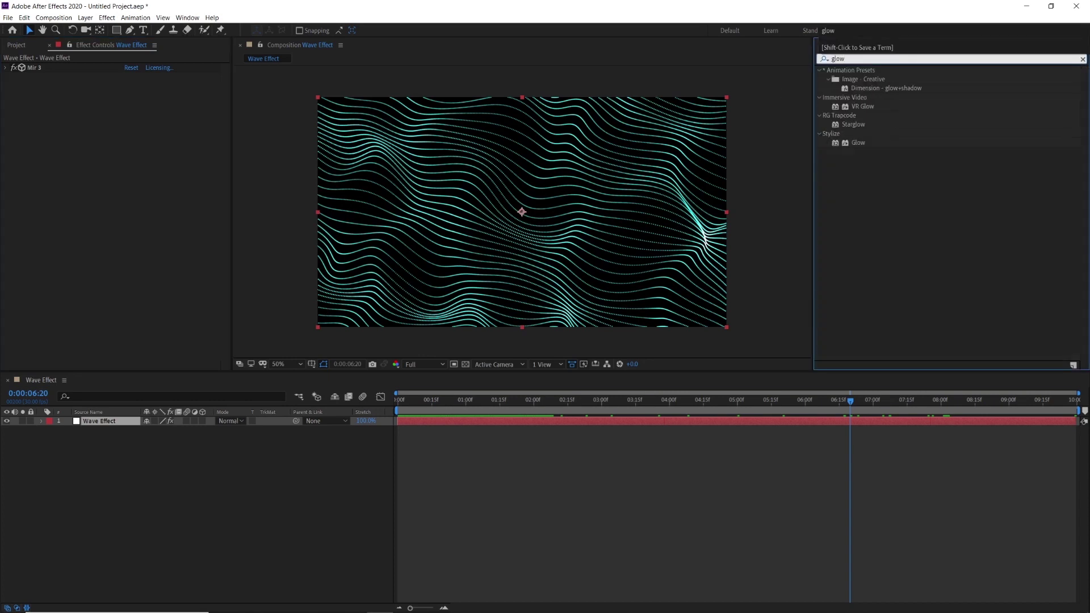
drag(863, 143, 530, 233)
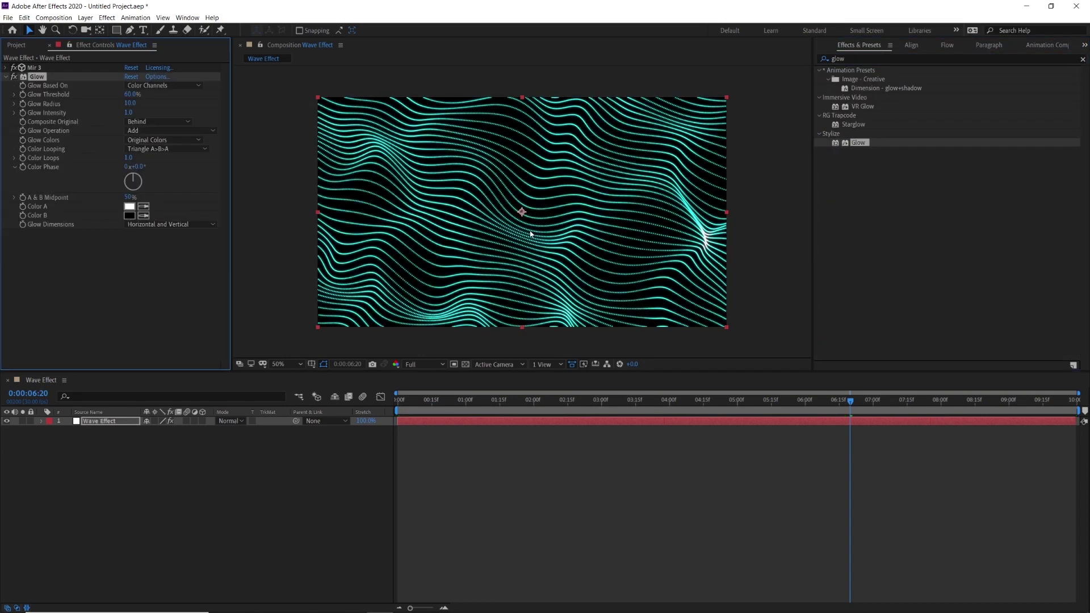
Step: Set Glow Threshold 40%, Radius 100, Intensity 2.0, then preview the glowing waves
click(130, 94)
text(40)
key(Return)
click(129, 103)
text(100)
key(Return)
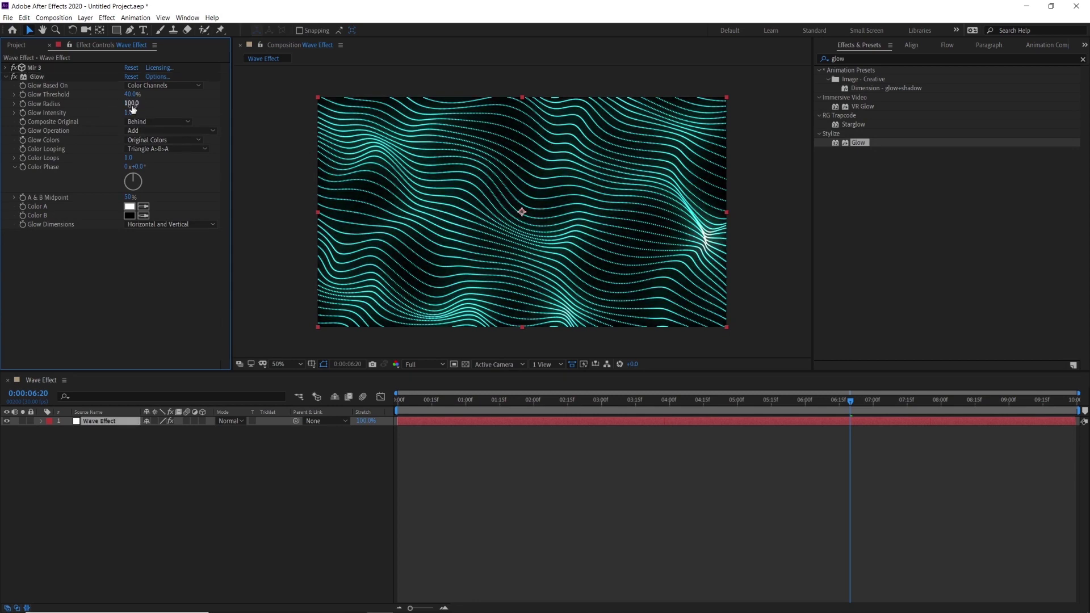
click(132, 111)
text(2)
key(Return)
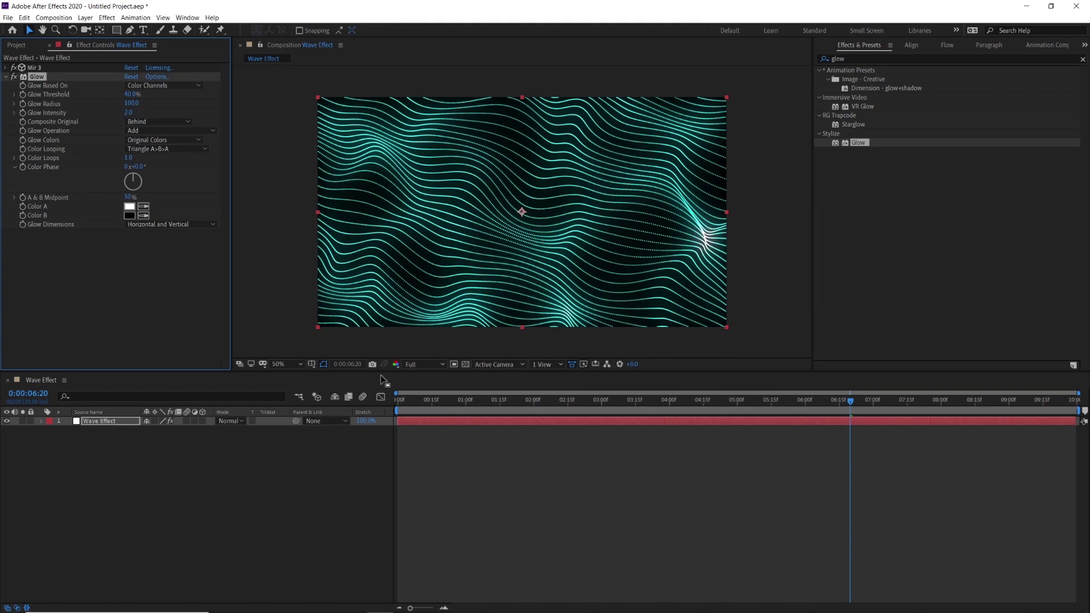
click(413, 404)
key(space)
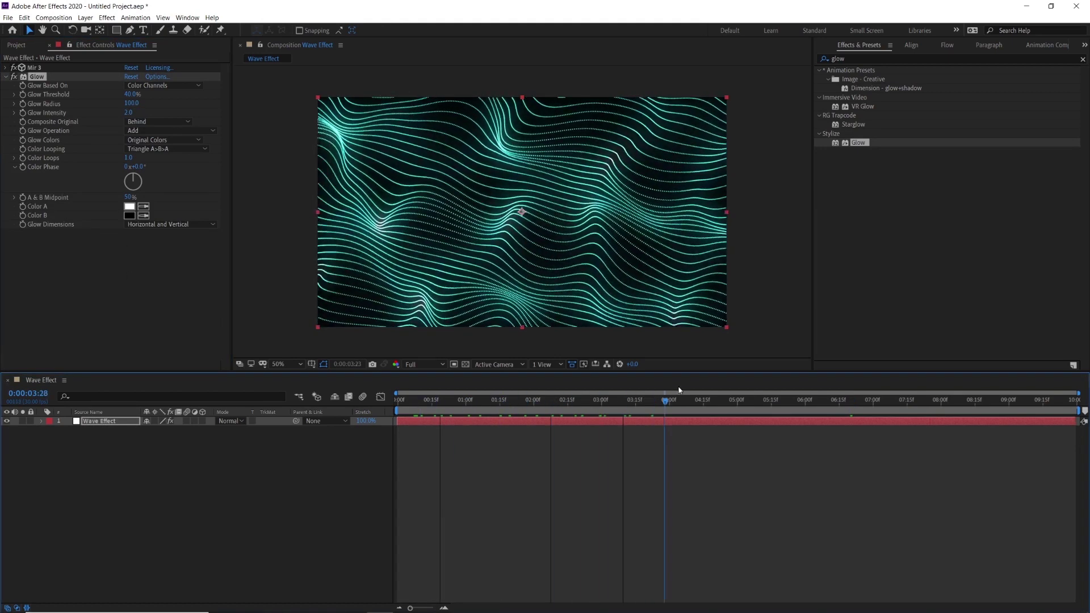
key(space)
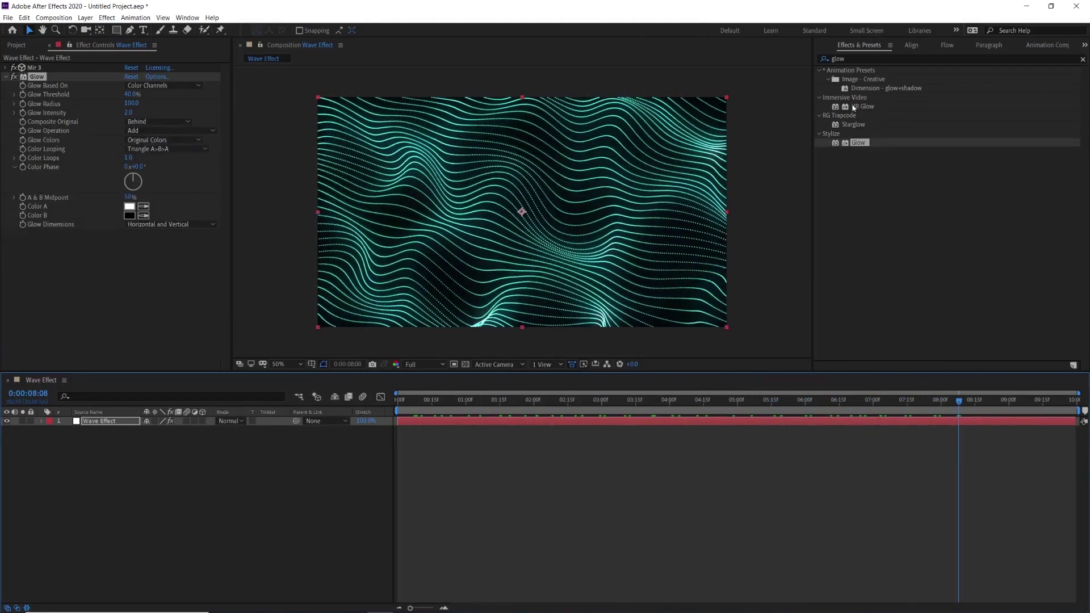
Step: Search Effects & Presets for Noise and apply it to the Wave Effect layer
click(852, 59)
text(nos)
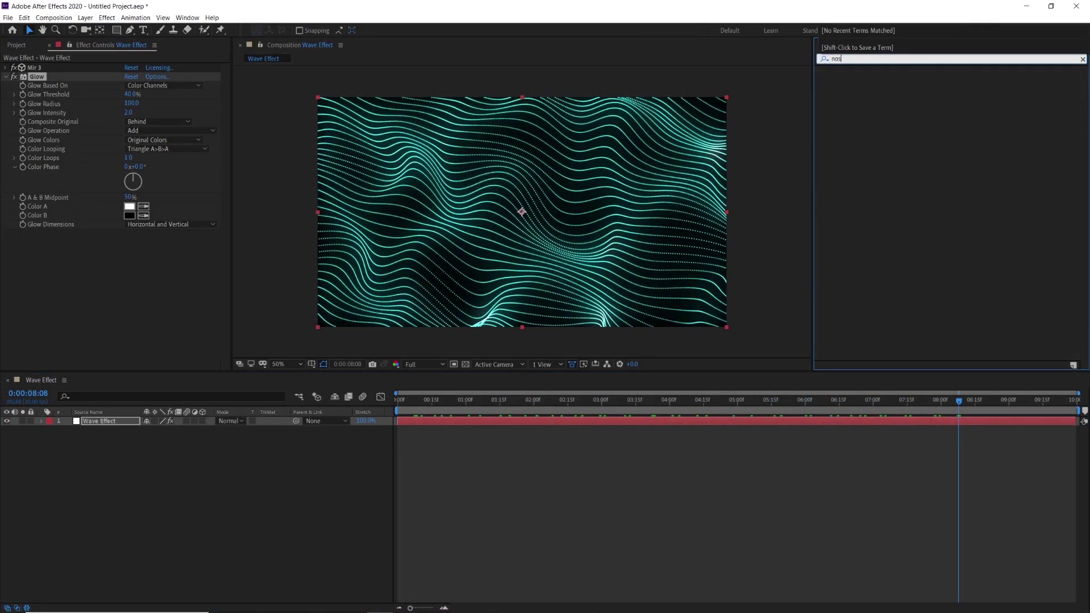
key(BackSpace)
text(ise)
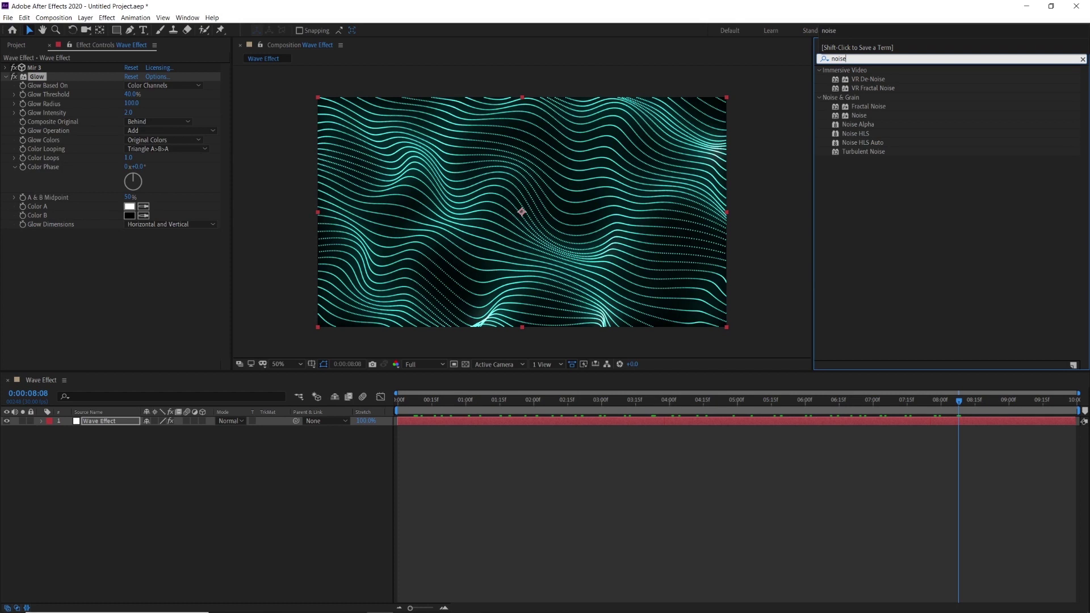
drag(856, 117, 126, 262)
Step: Set Amount of Noise to 5% and preview the noisy glowing waves
click(129, 242)
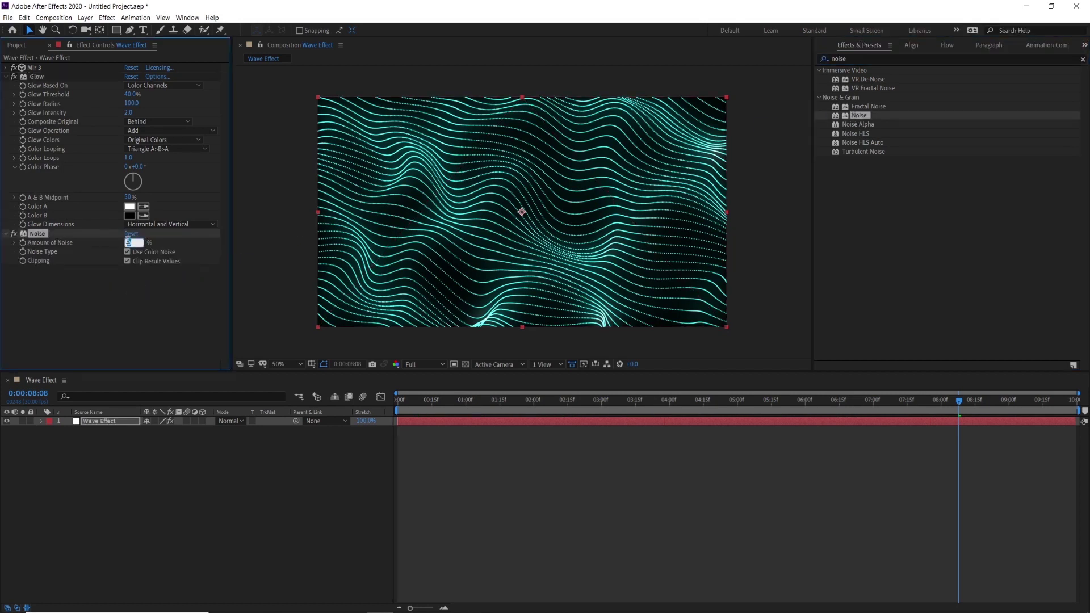
text(5)
key(Return)
key(space)
scroll(445, 254, up, 2)
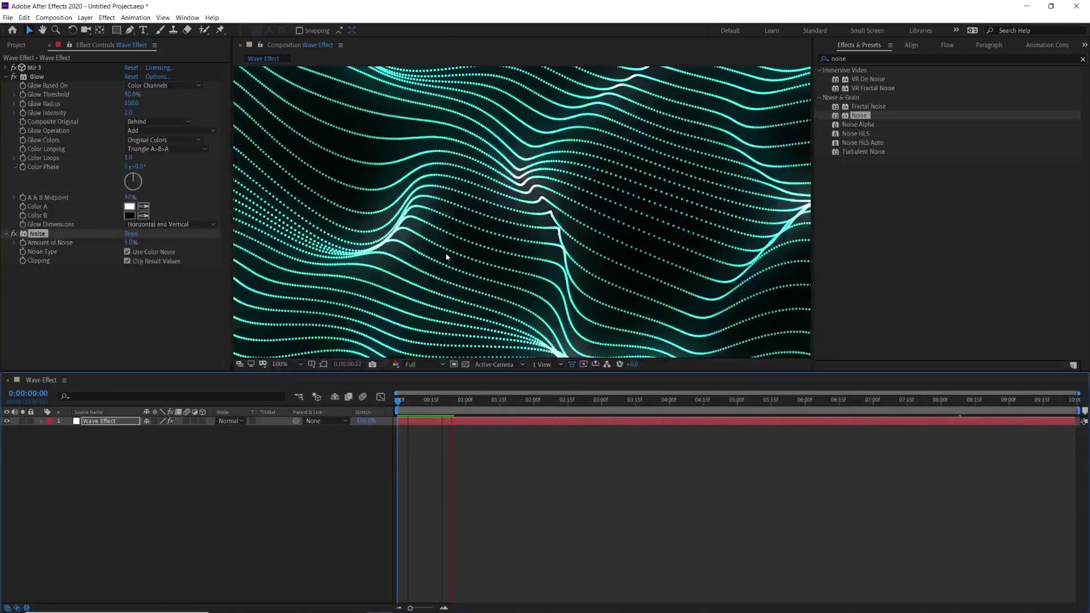
scroll(517, 240, down, 2)
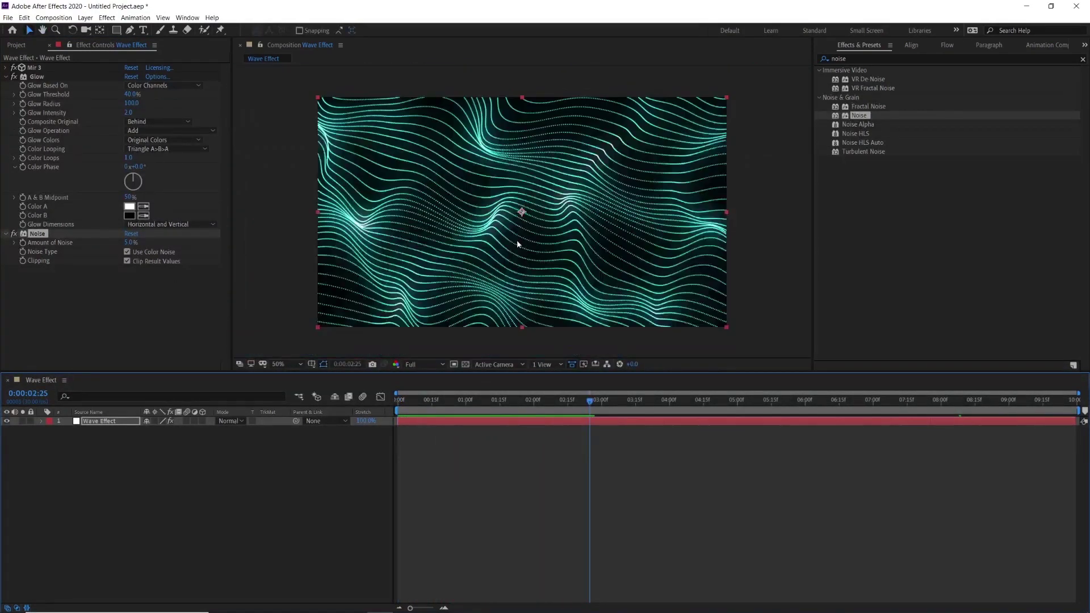
Step: Create a new text layer reading 'WAVE EFFECT' in the composition
key(ctrl+t)
click(435, 180)
text(Wav)
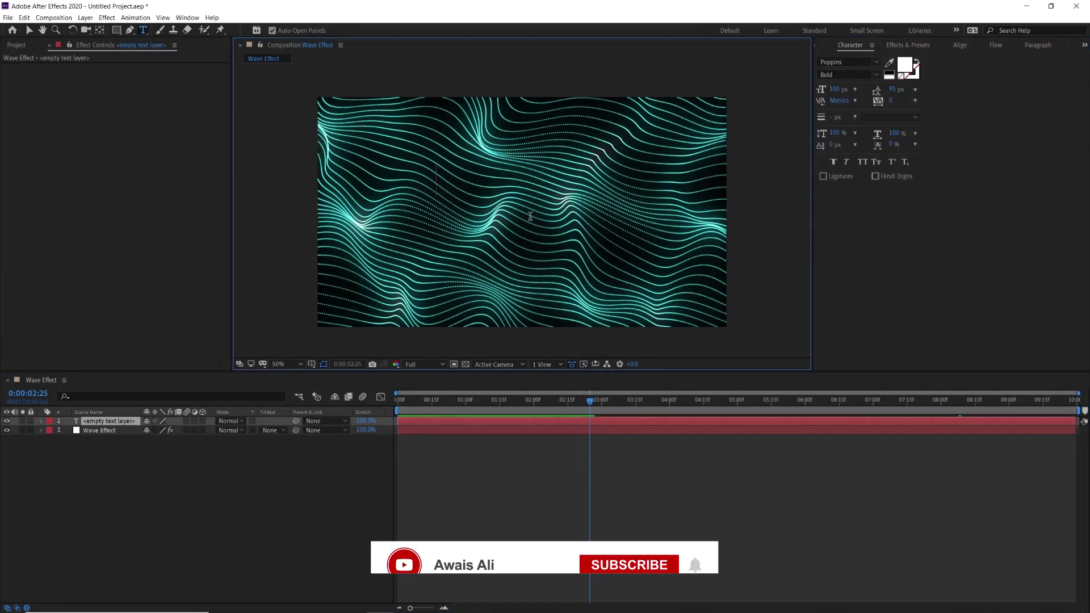
text(EFFECT)
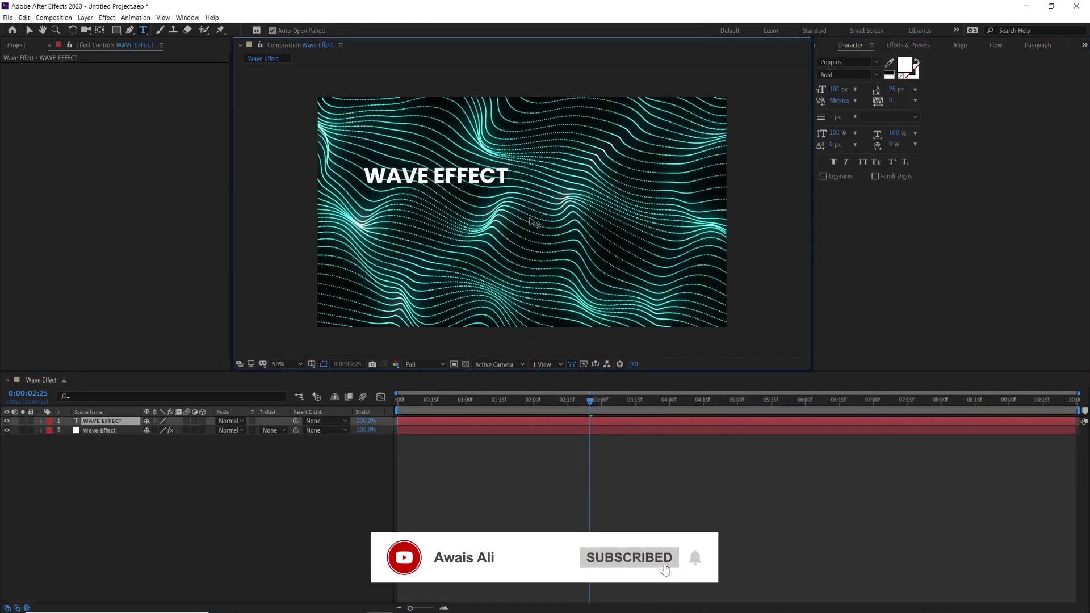
click(97, 438)
Step: Centre the WAVE EFFECT title horizontally and vertically, then enlarge its font size
click(960, 45)
click(838, 72)
click(881, 73)
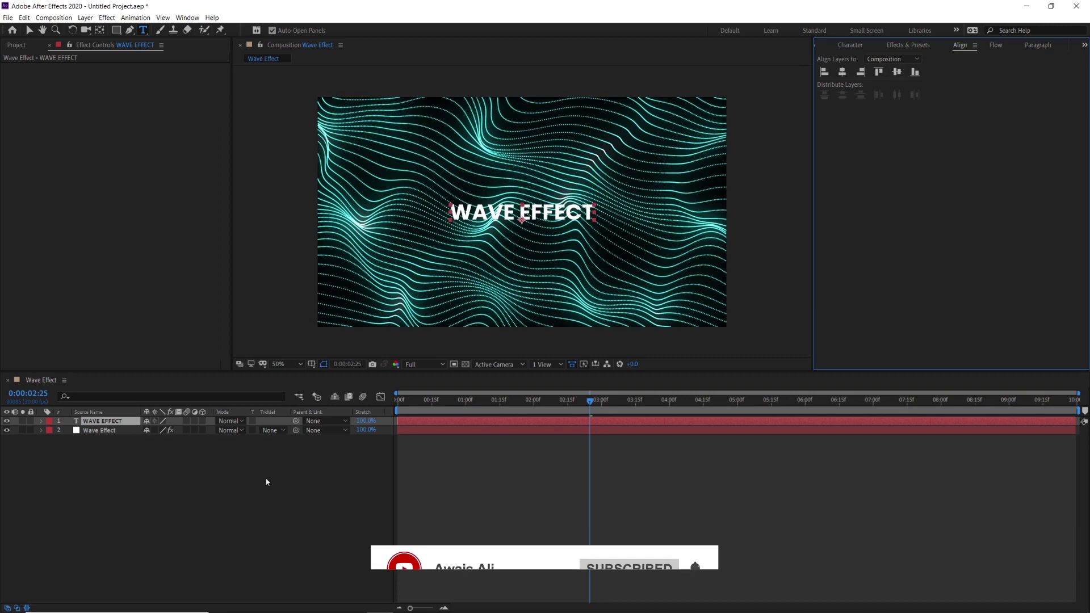
click(850, 45)
drag(841, 95, 892, 95)
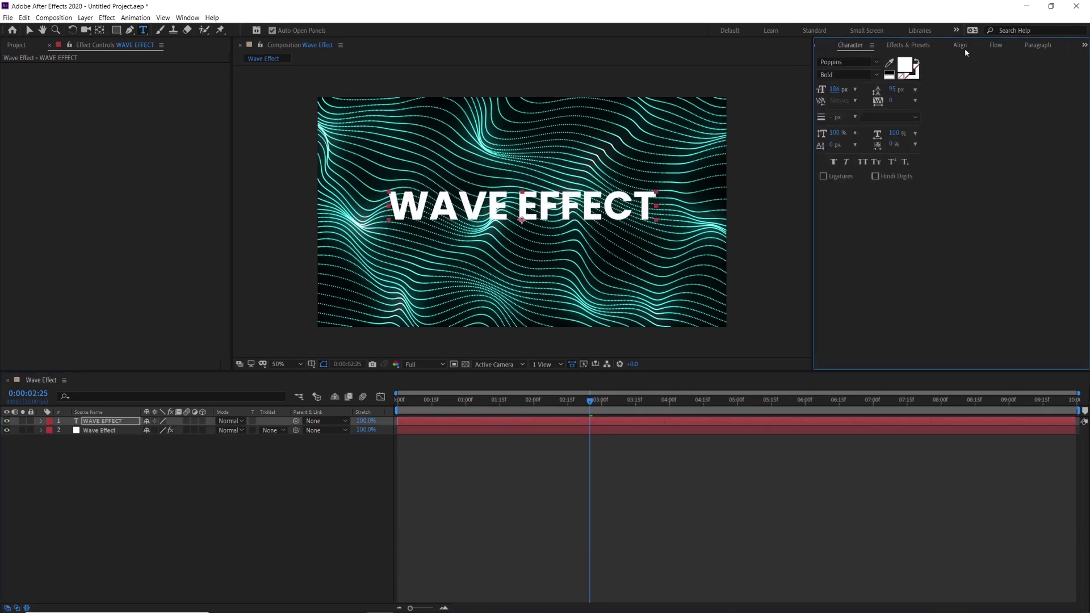
click(959, 45)
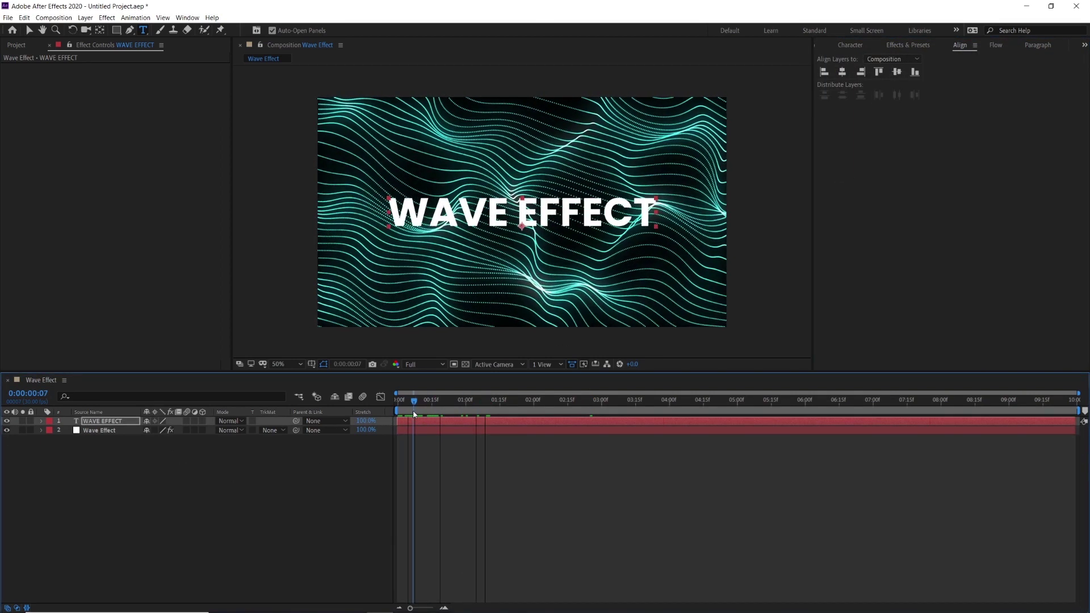